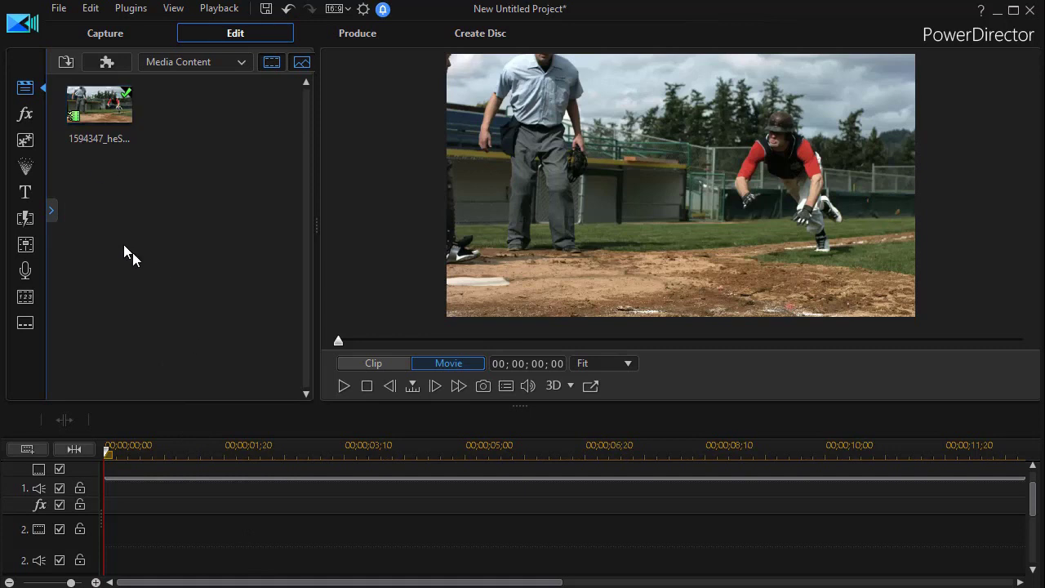
Preview the baseball clip, then park the playhead at 00;00;03;21 where the runner slides home.
left_click(344, 392)
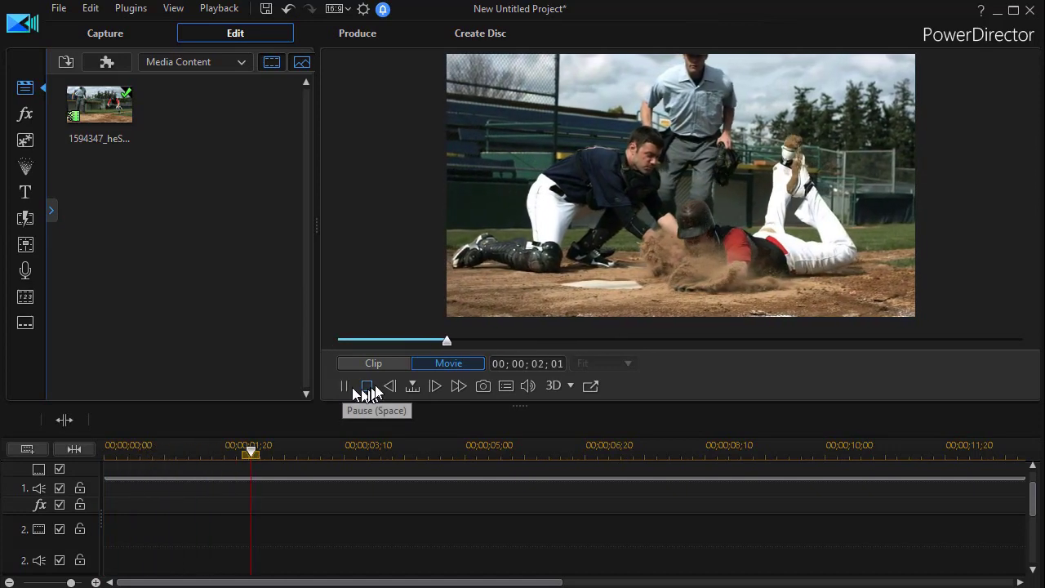
left_click(368, 389)
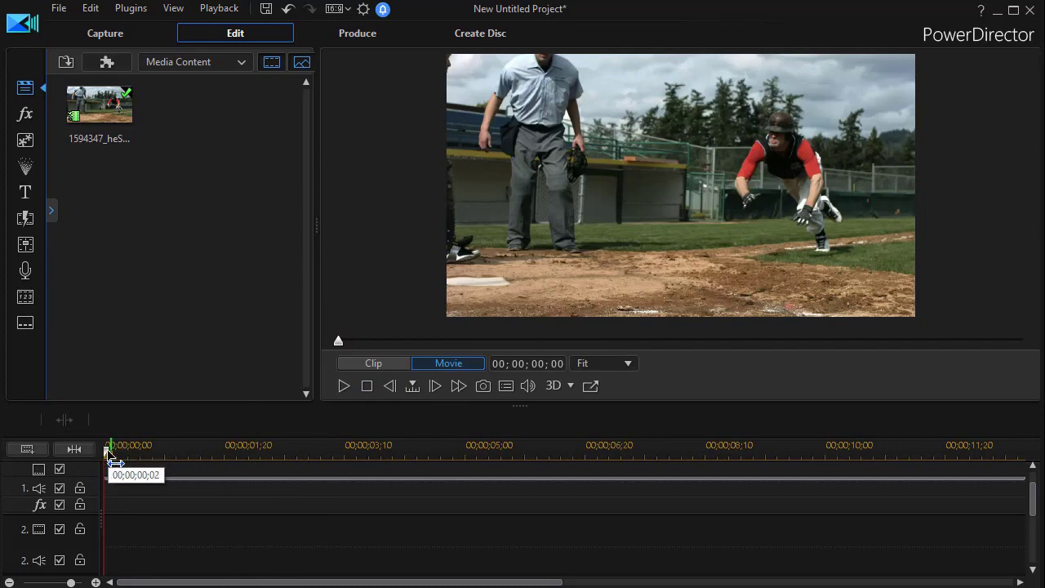
left_click_drag(115, 447, 374, 506)
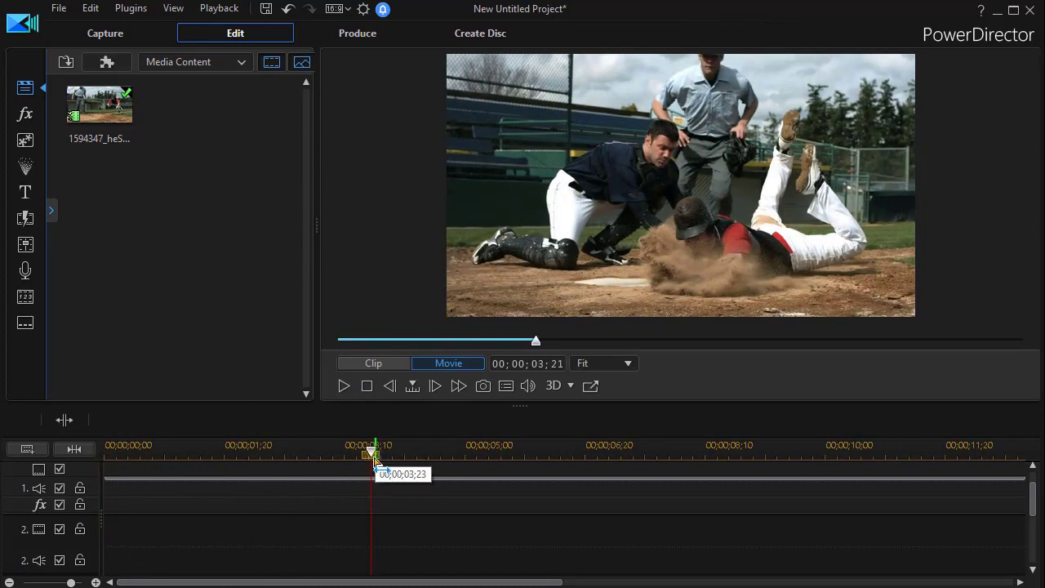
Filter titles to NewBlue and place Titler Pro 1.5 on track 2 at the playhead, opening it for editing.
left_click(26, 193)
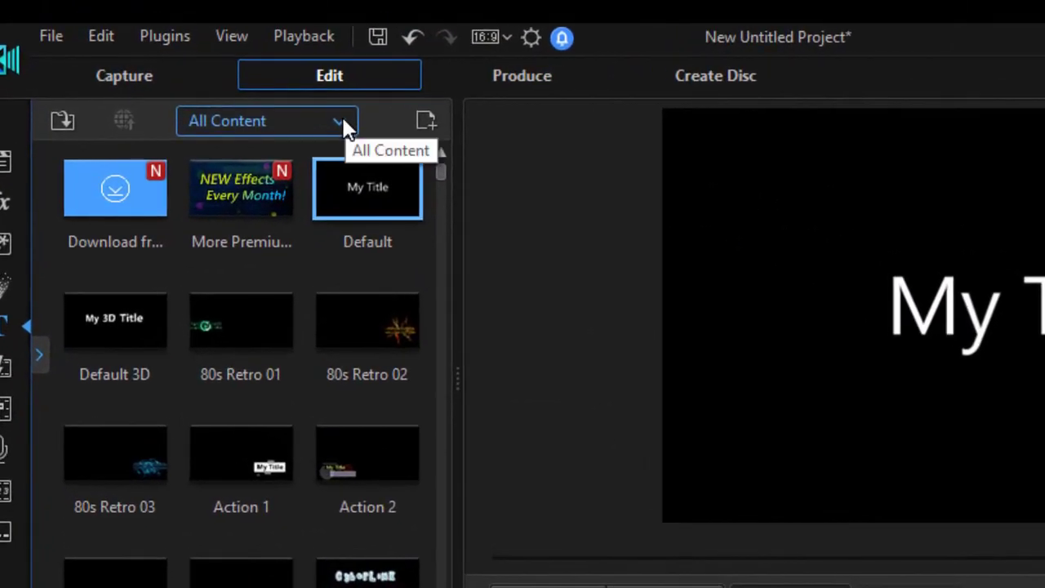
left_click(341, 122)
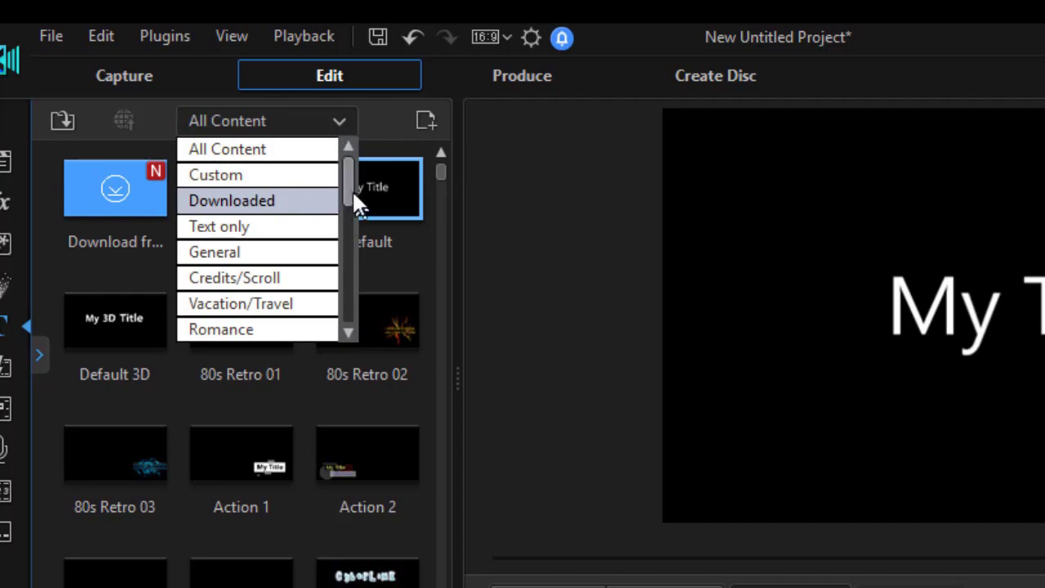
left_click_drag(351, 212, 345, 367)
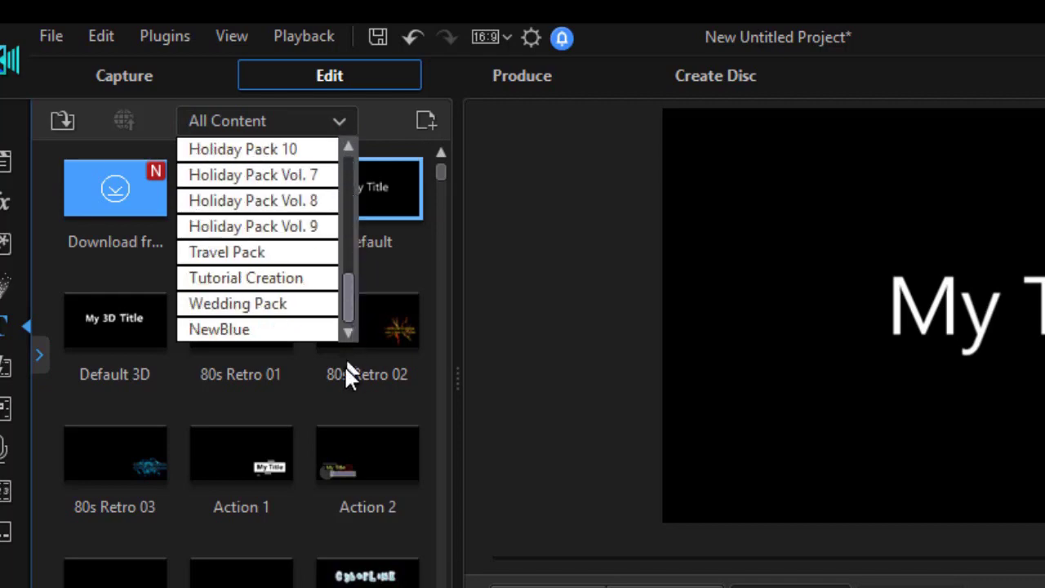
left_click(209, 333)
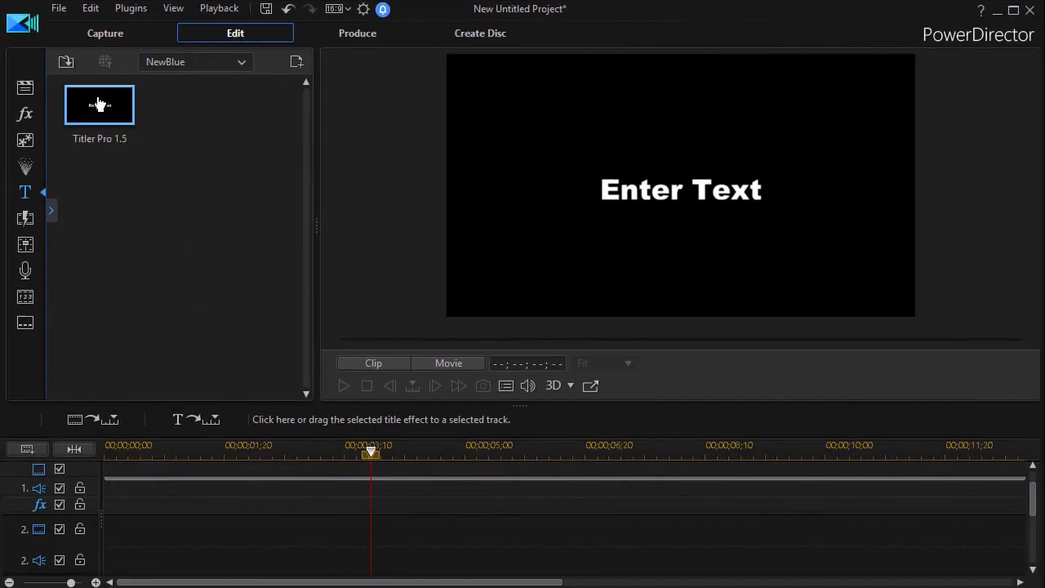
left_click_drag(113, 185, 572, 587)
left_click_drag(391, 487, 374, 533)
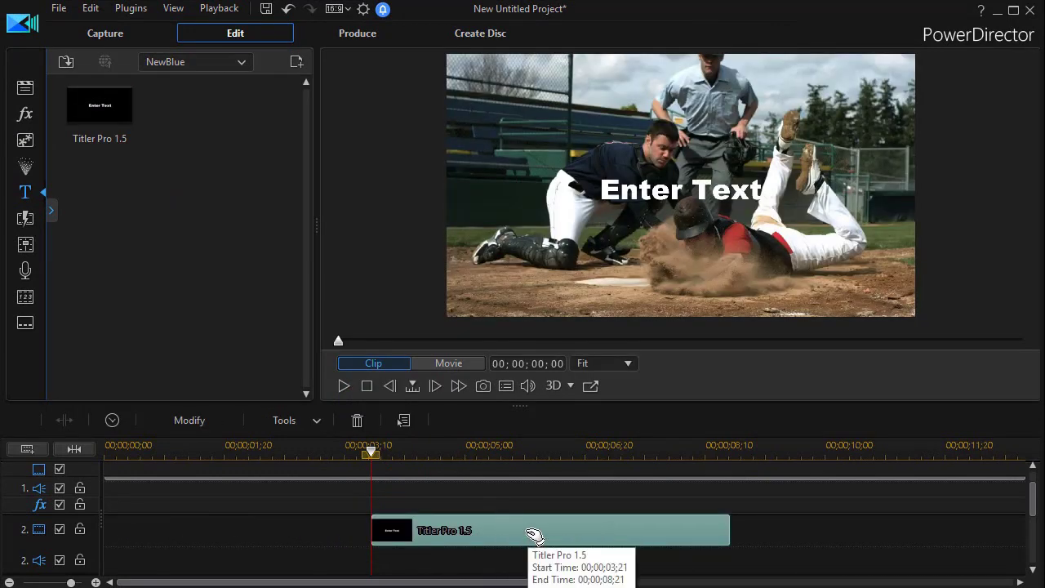
double_click(527, 536)
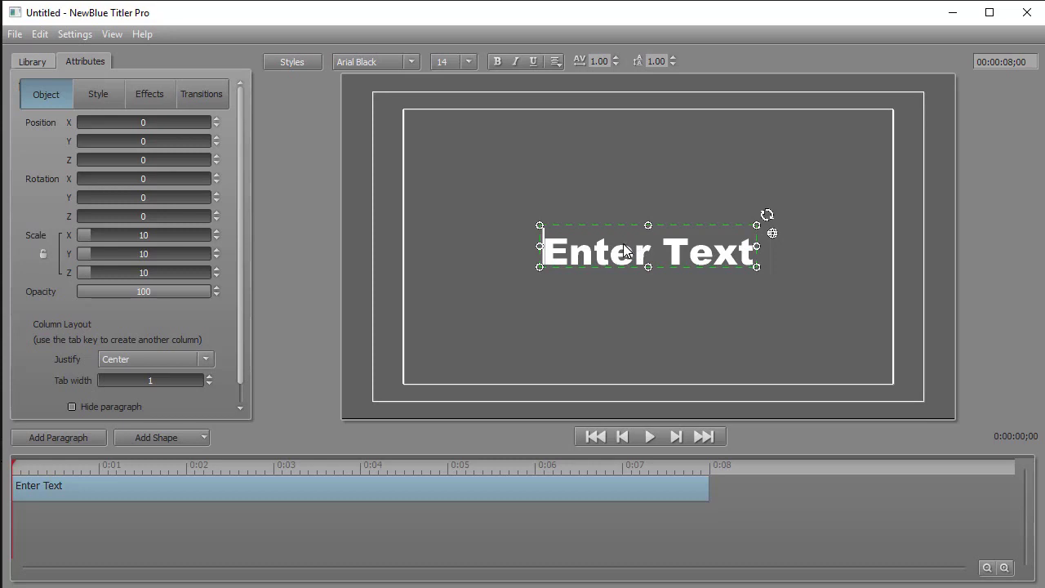
Replace the 'Enter Text' placeholder with 'American Ball'.
key("ctrl+a")
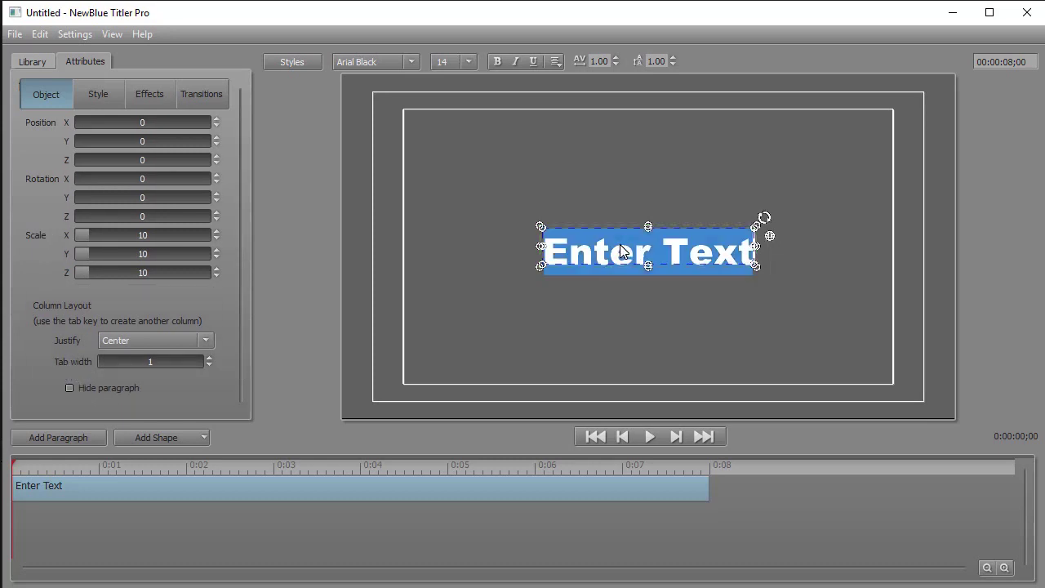
type("Am")
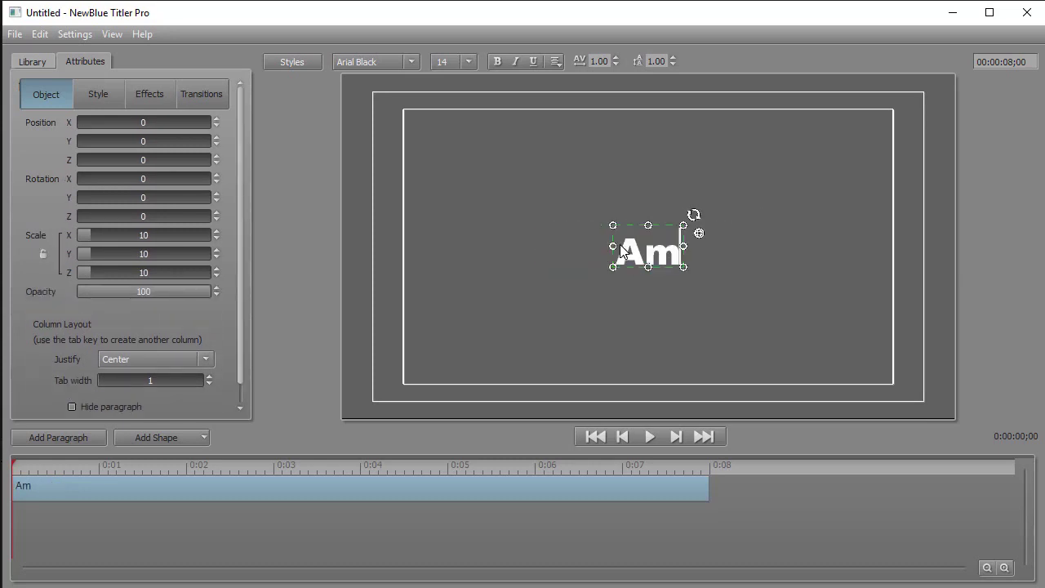
type("erican Ba")
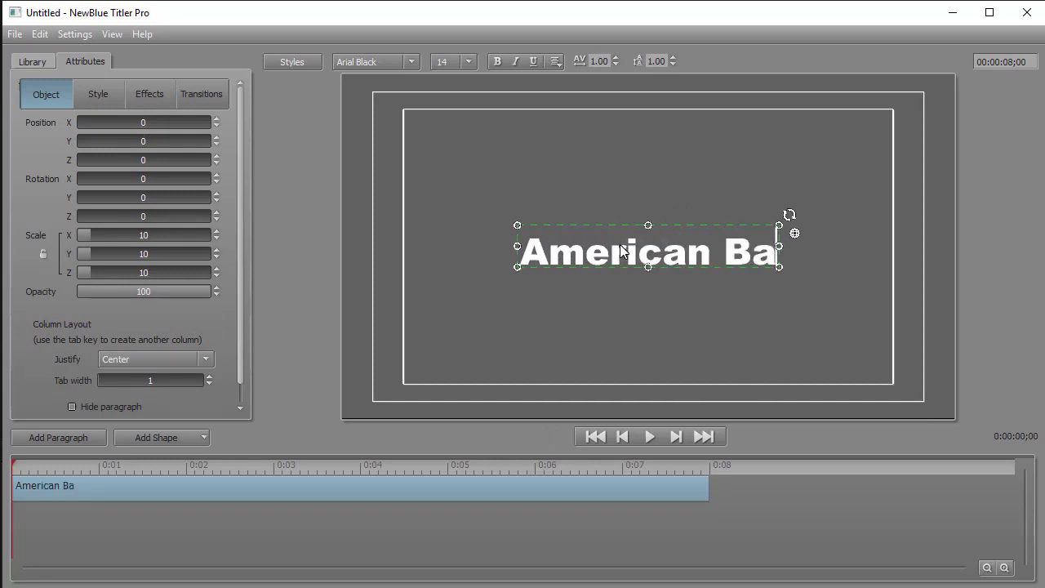
type("ll")
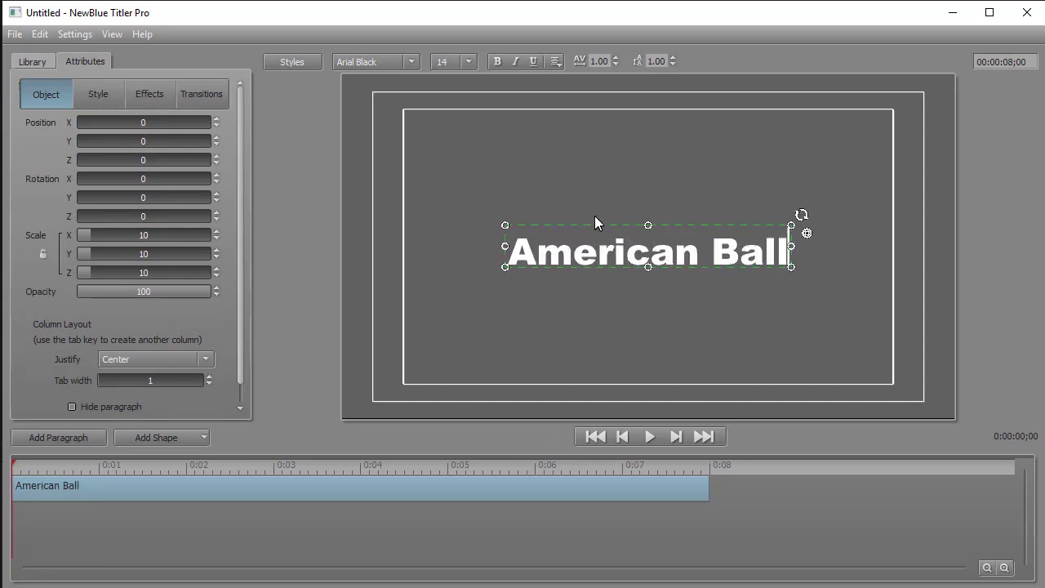
Apply the Blue Bam style to 'American Ball', move it lower and scale it up to 15.3.
left_click(287, 65)
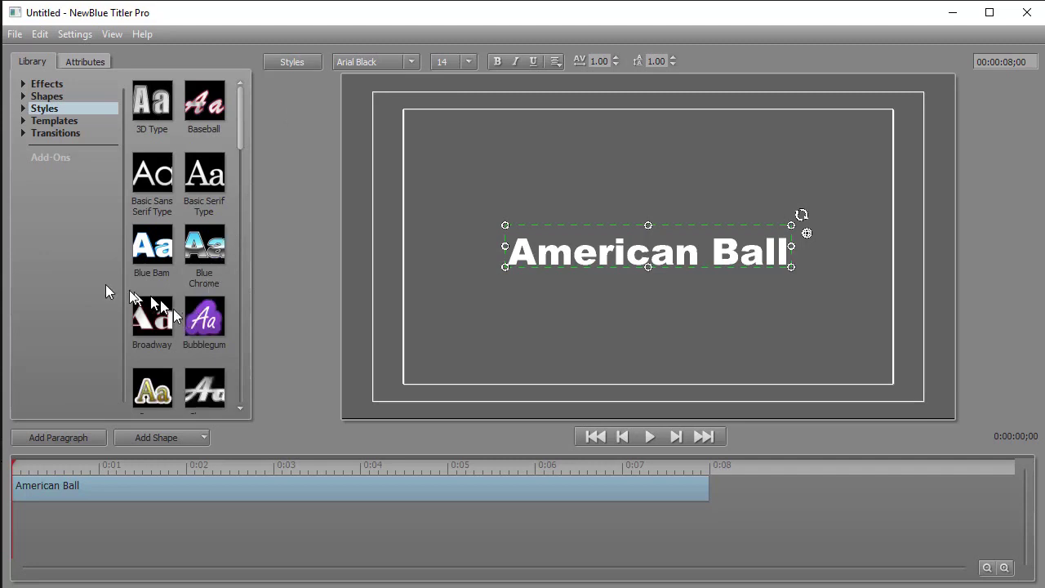
left_click(154, 249)
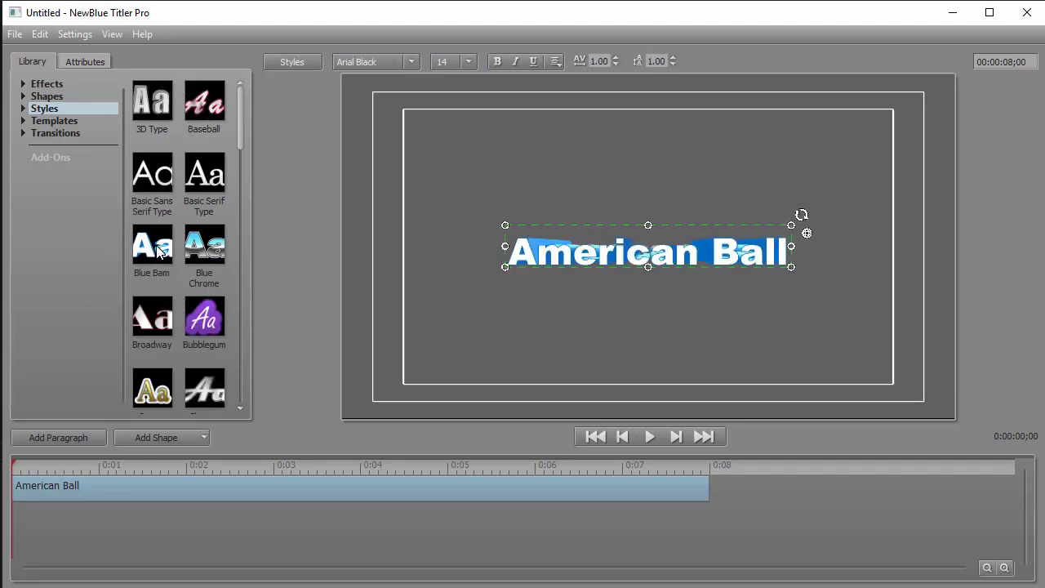
left_click(649, 227)
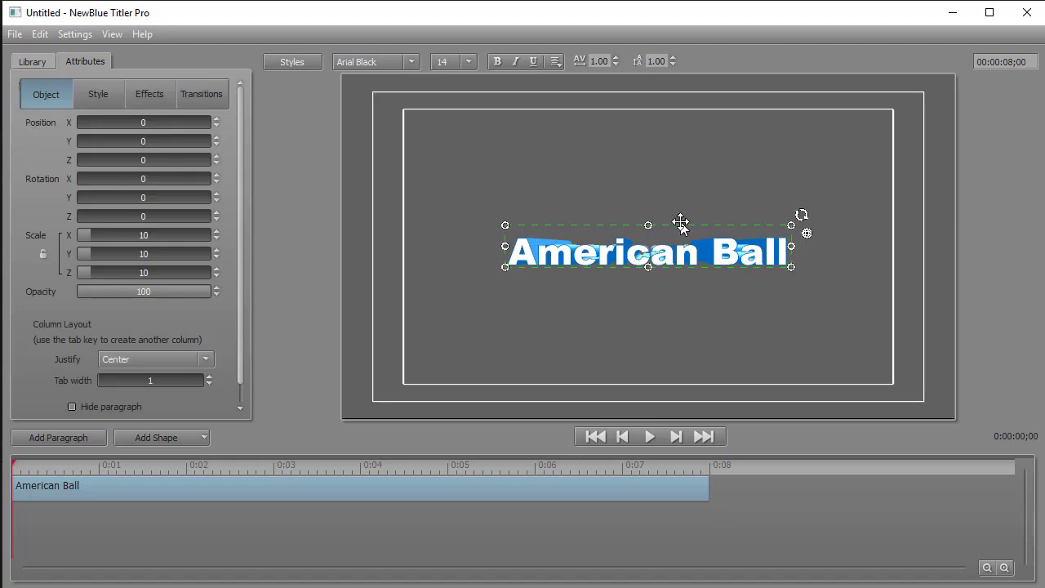
left_click_drag(679, 223, 688, 270)
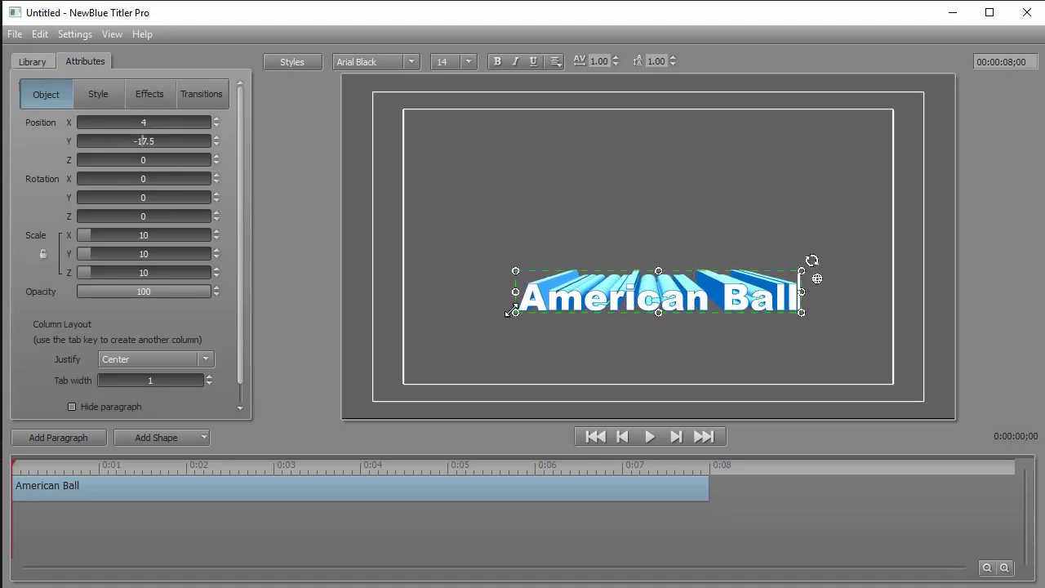
left_click_drag(514, 313, 438, 349)
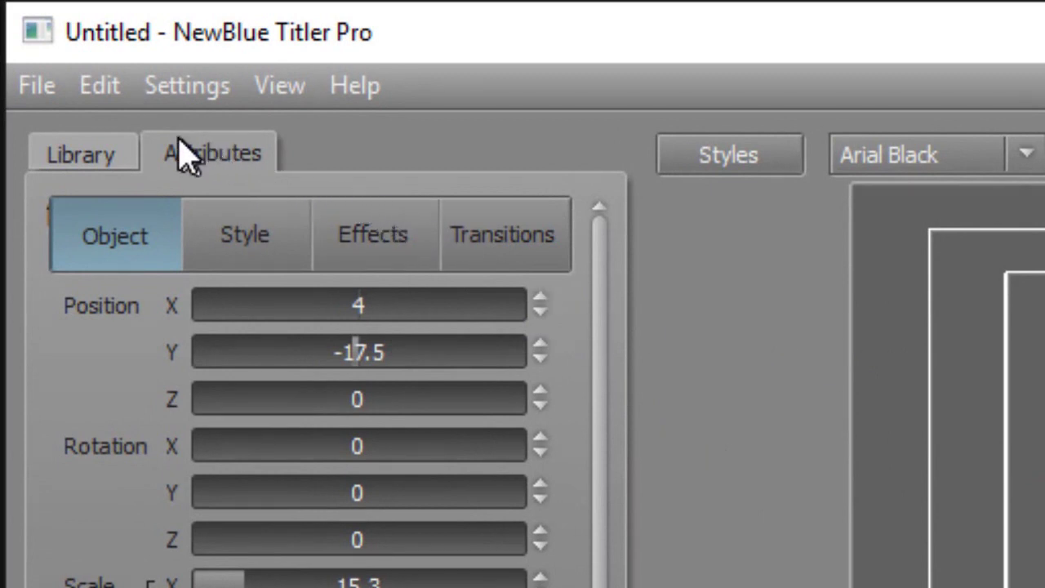
left_click(37, 90)
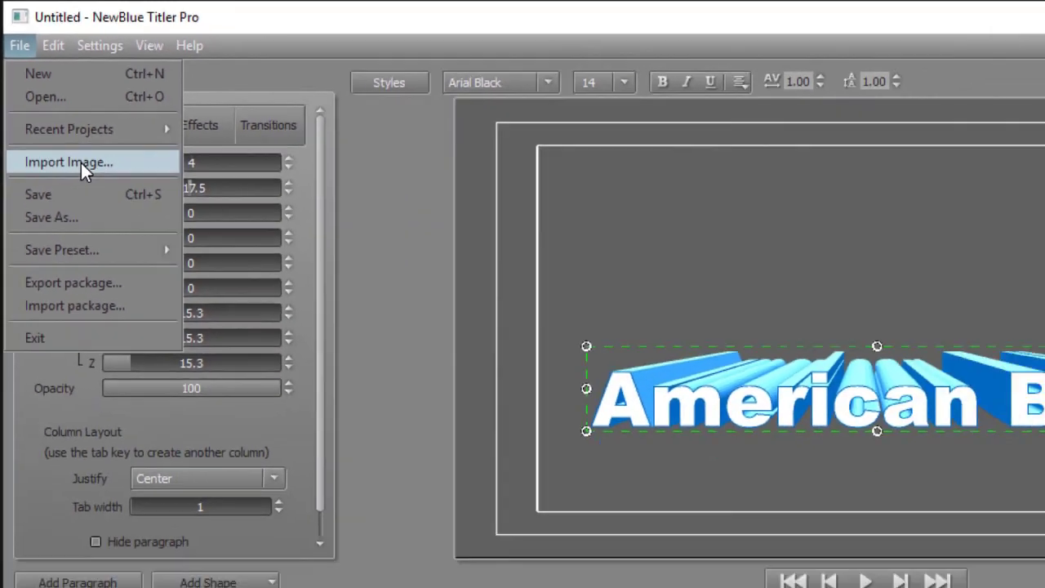
Import the baseball2 image into the title as a new shape layer.
left_click(153, 309)
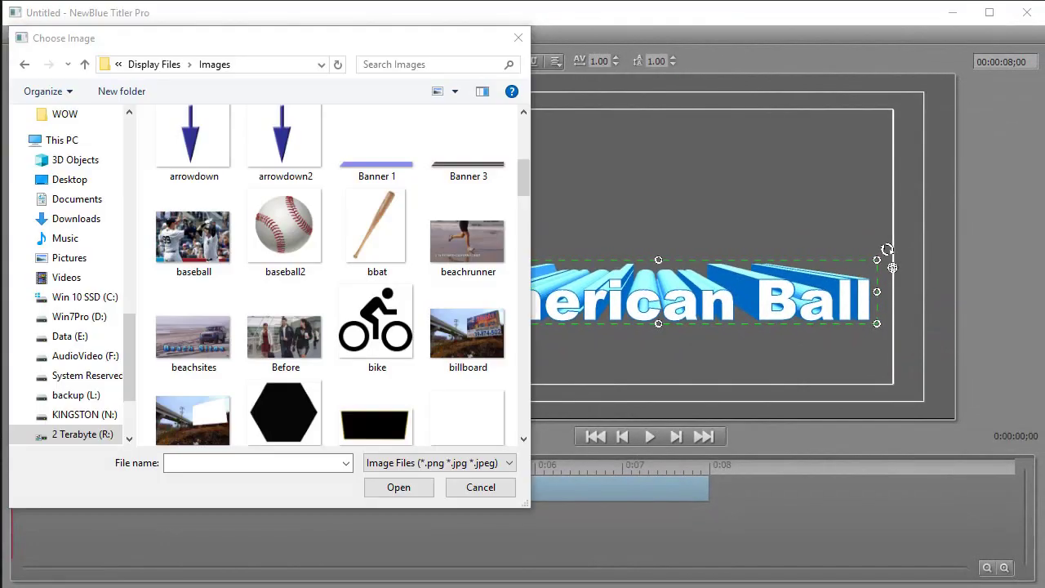
left_click(285, 236)
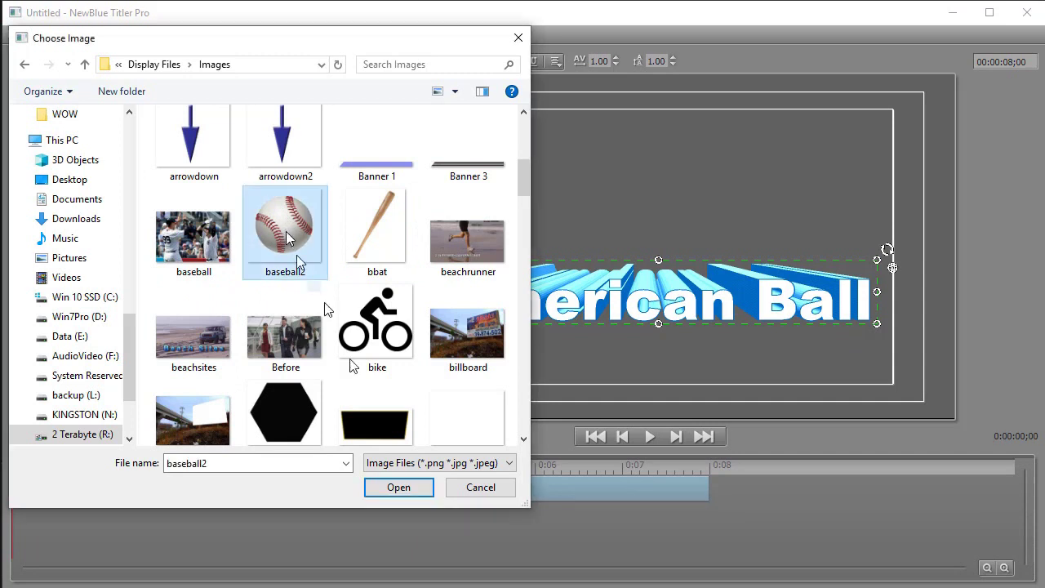
left_click(397, 488)
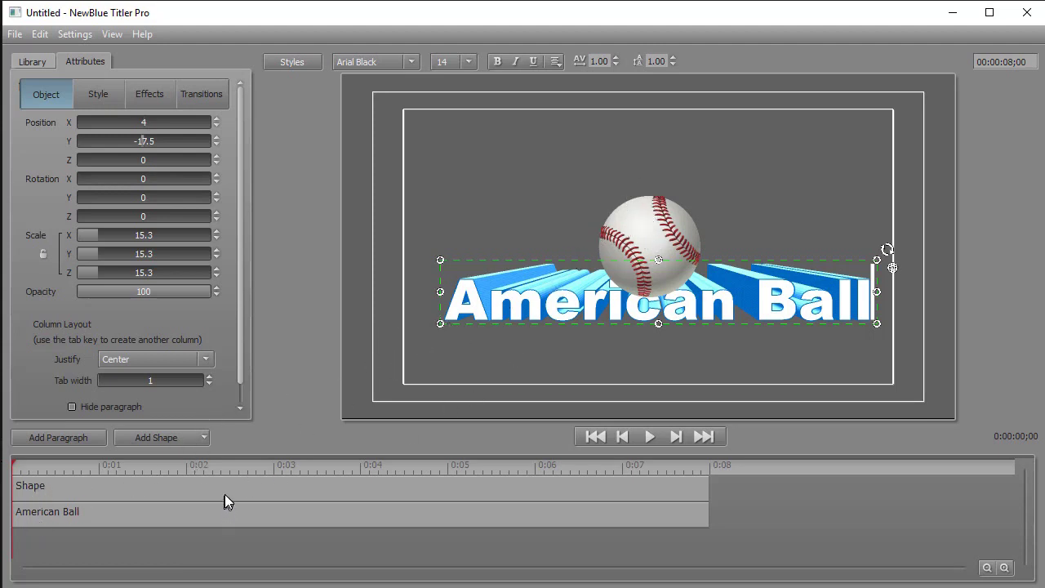
Place the 17.9-scale baseball at the top-left (−94.2, 38) above the title and preview it.
left_click(645, 234)
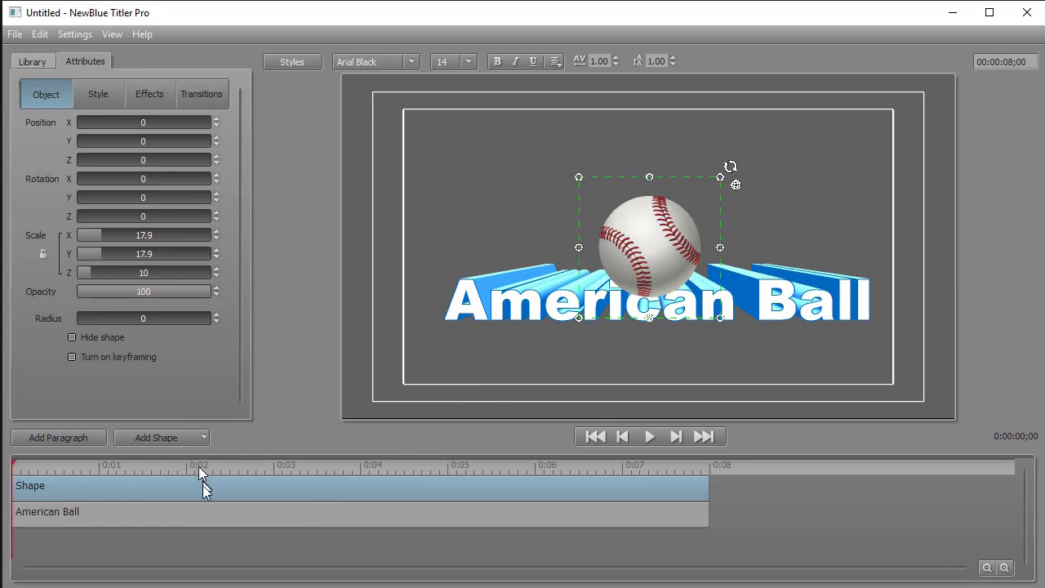
left_click(208, 516)
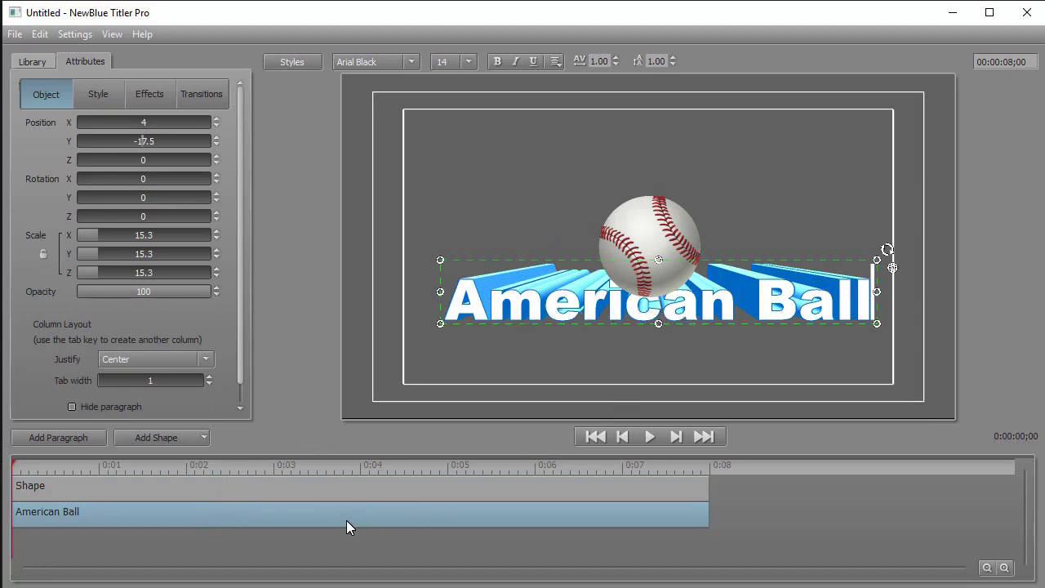
left_click(346, 485)
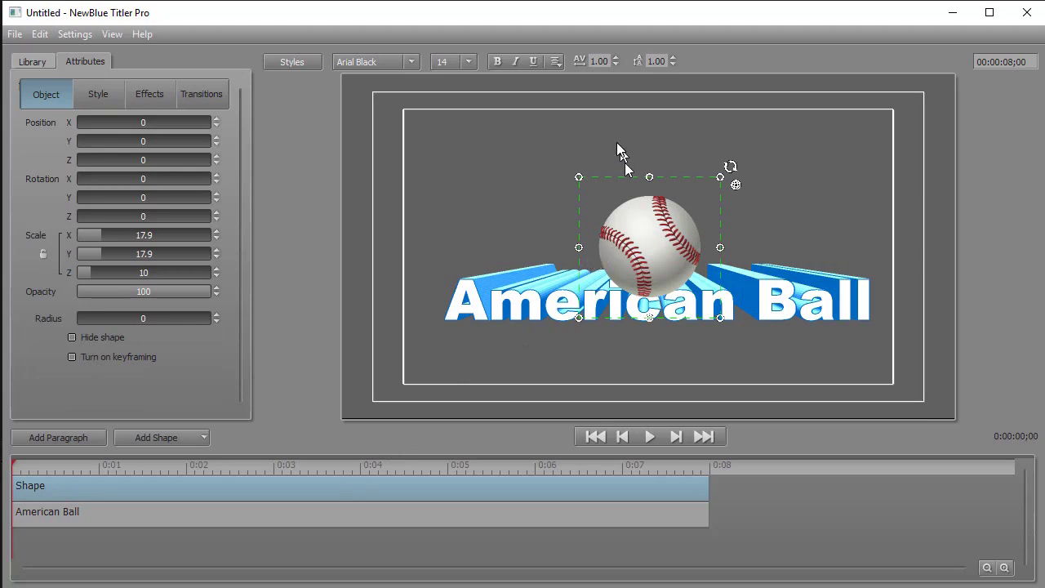
left_click_drag(625, 177, 372, 75)
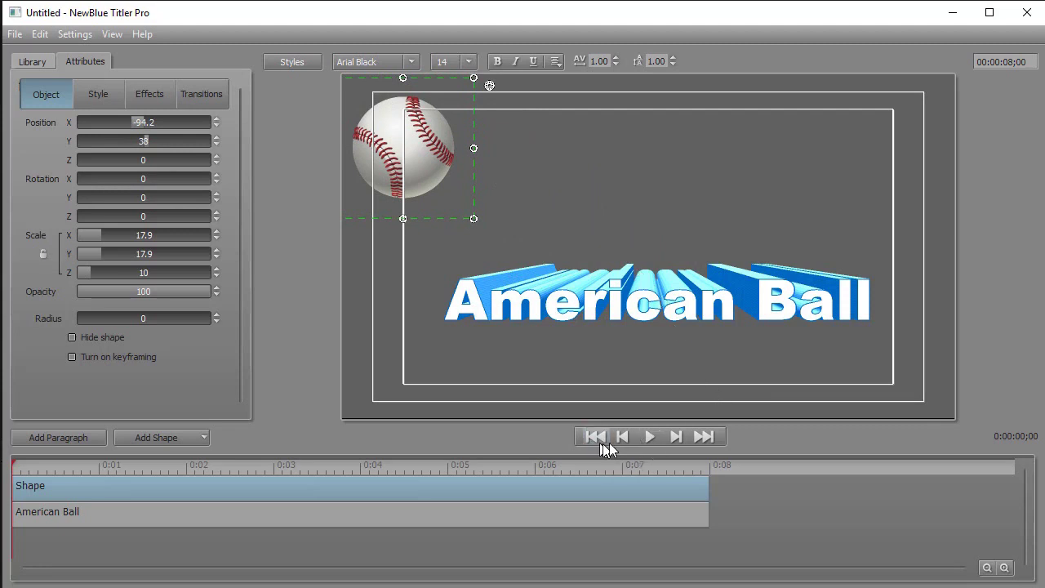
left_click(649, 436)
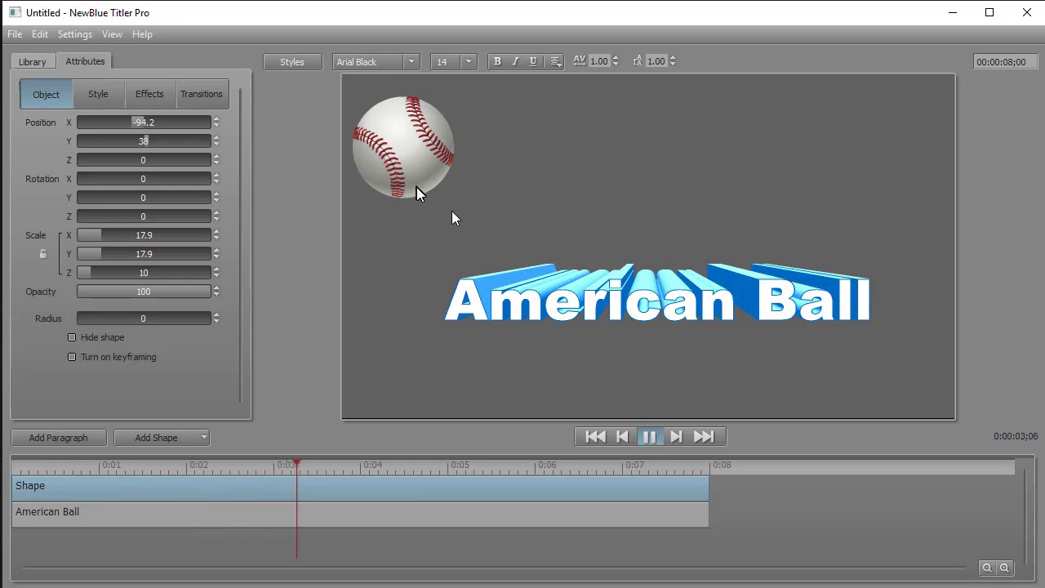
left_click(650, 439)
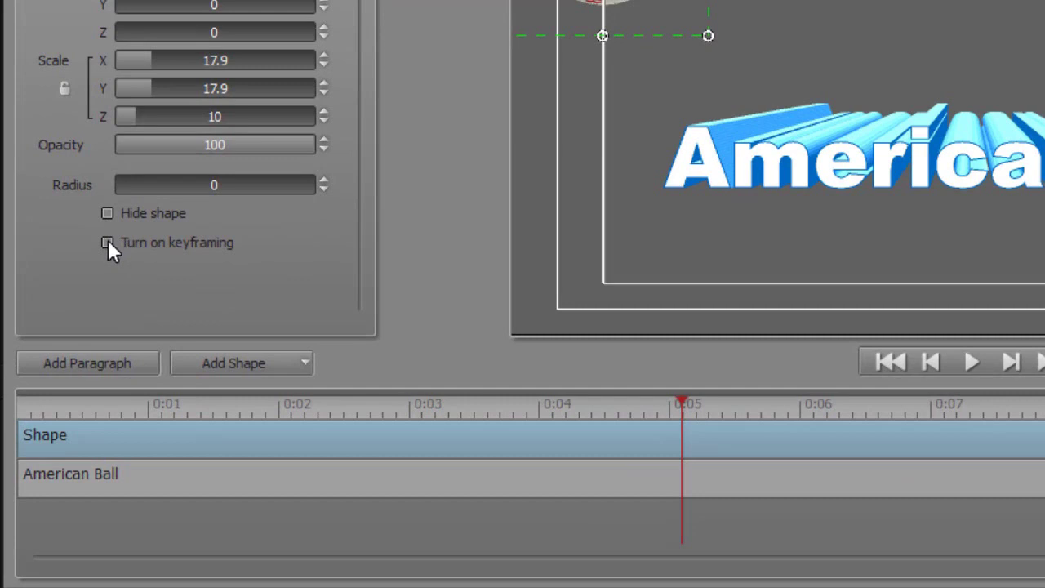
Turn on keyframing for the baseball with Keyframe 1 at the start, then move to the clip's last frame.
left_click(107, 243)
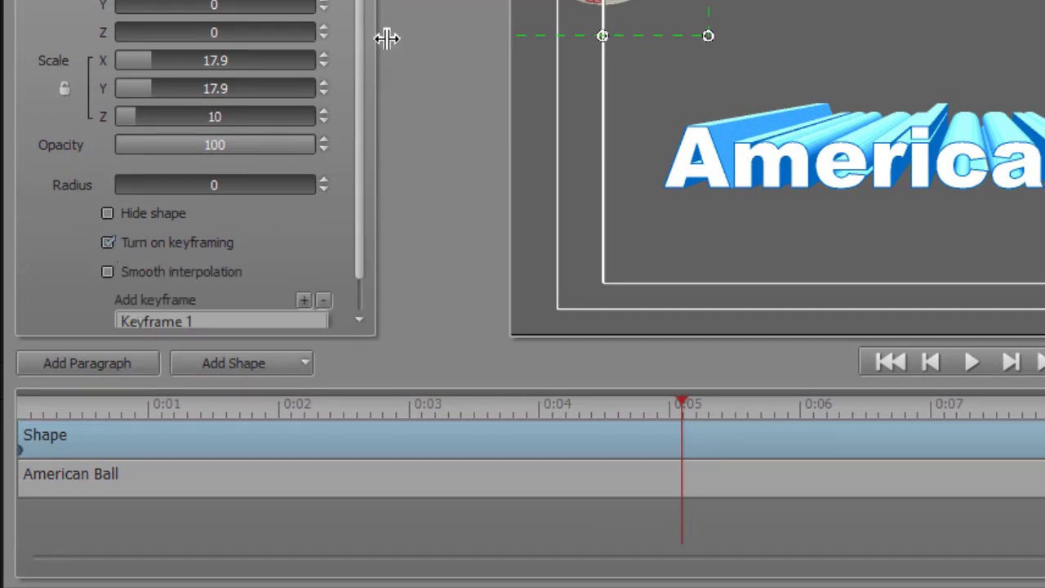
left_click_drag(357, 20, 362, 196)
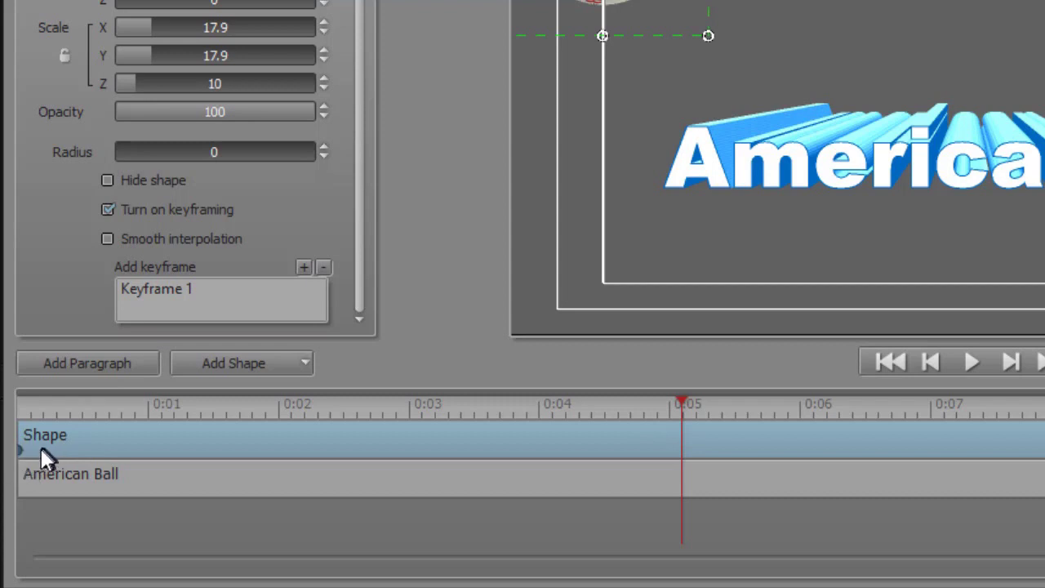
left_click(168, 286)
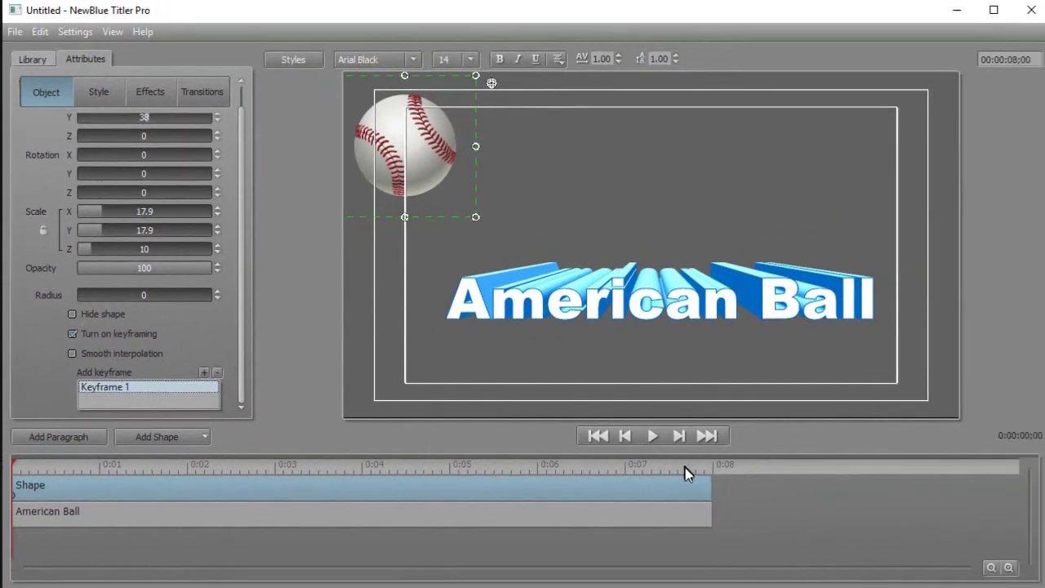
left_click(687, 465)
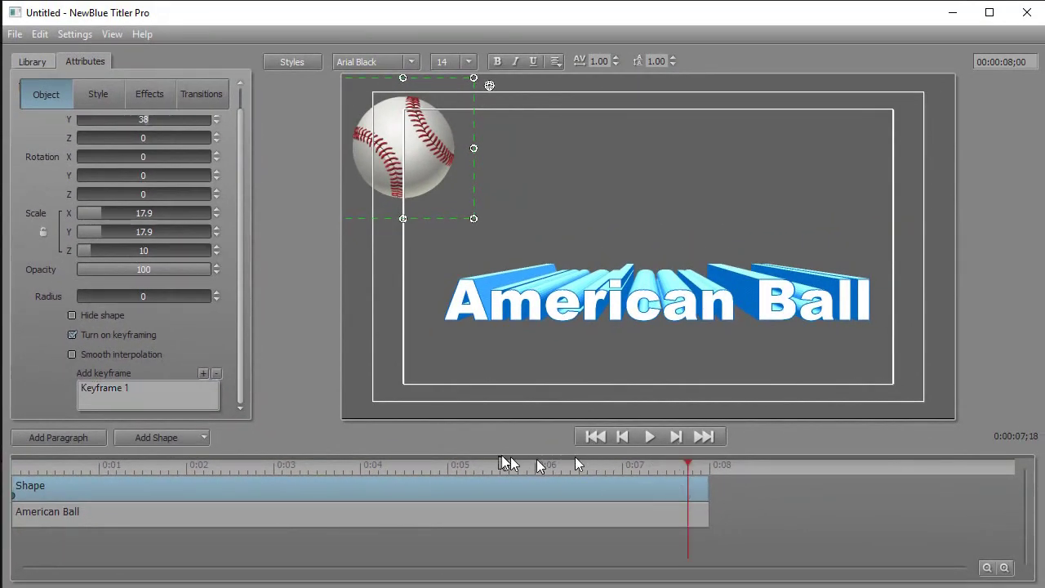
left_click_drag(689, 460, 703, 461)
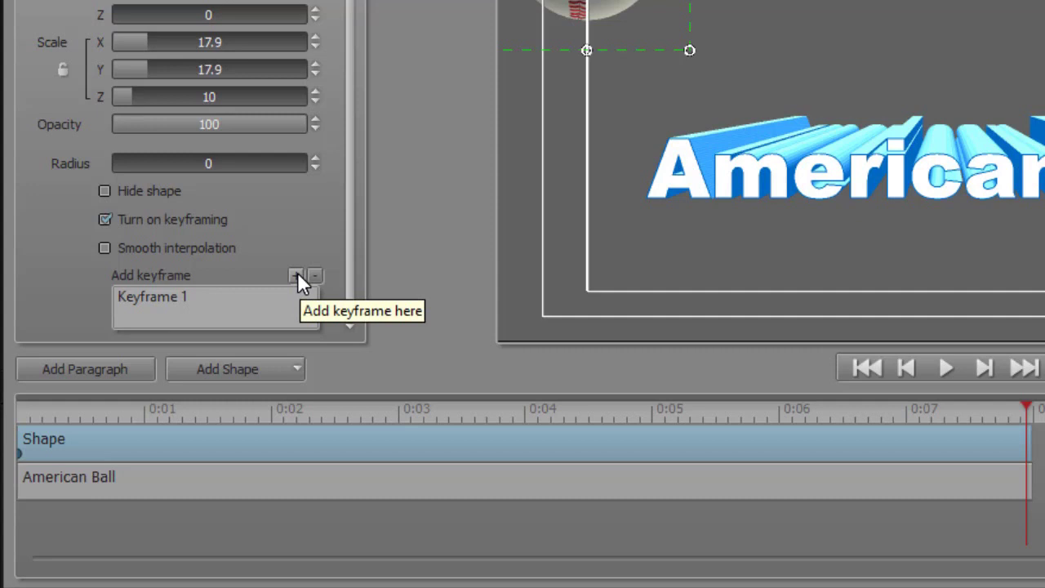
Add a second keyframe for the baseball at the clip's end.
left_click(297, 274)
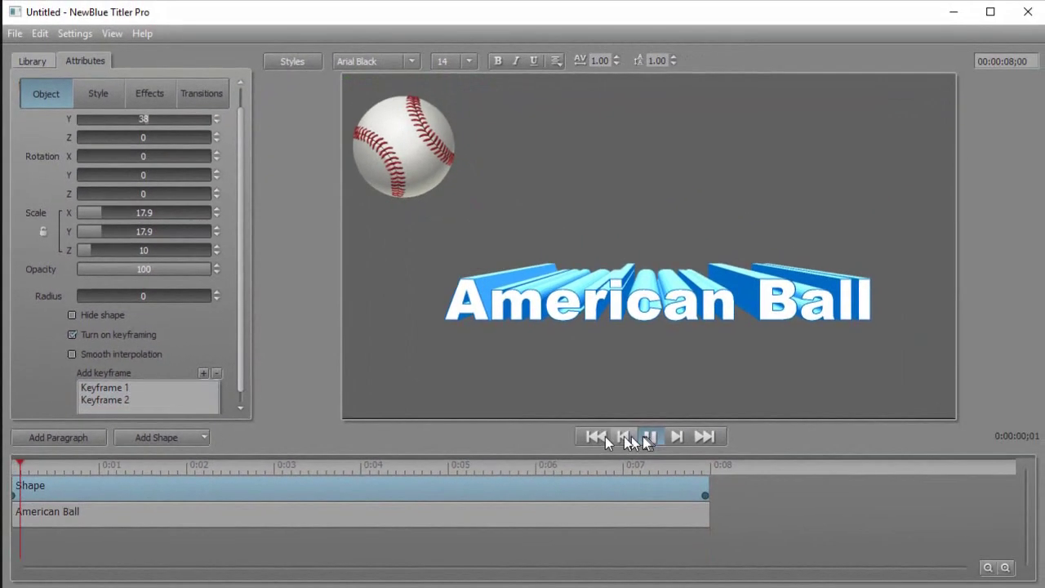
left_click(945, 367)
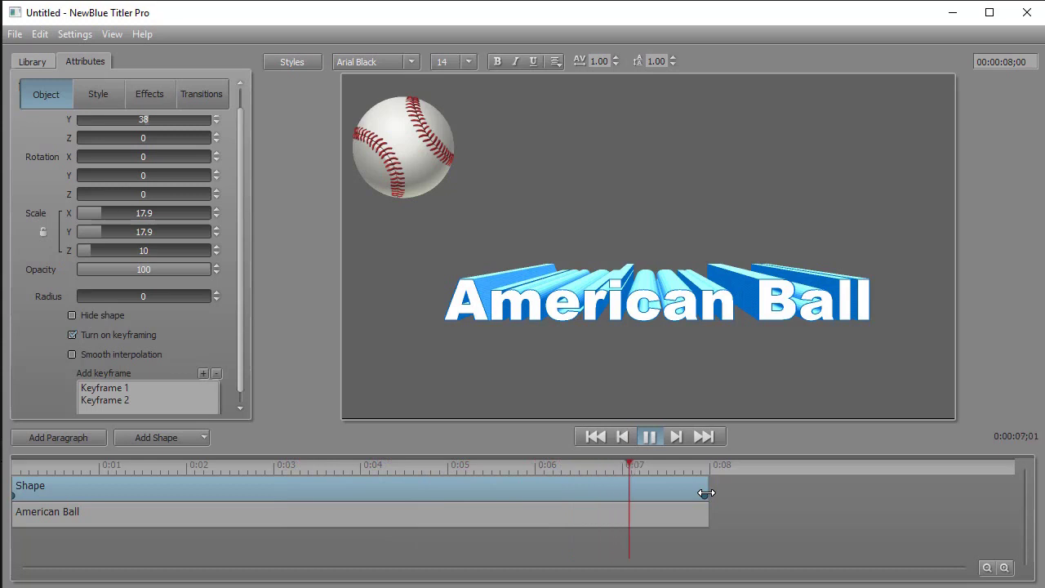
left_click(649, 436)
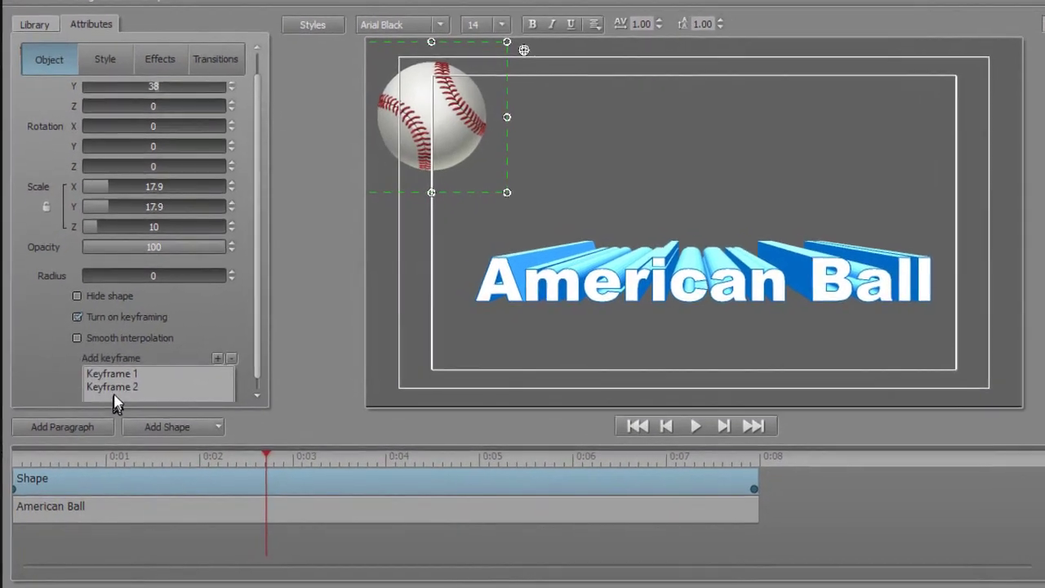
On Keyframe 2, drag the baseball to the bottom-right corner and preview its travel across the frame.
left_click(114, 384)
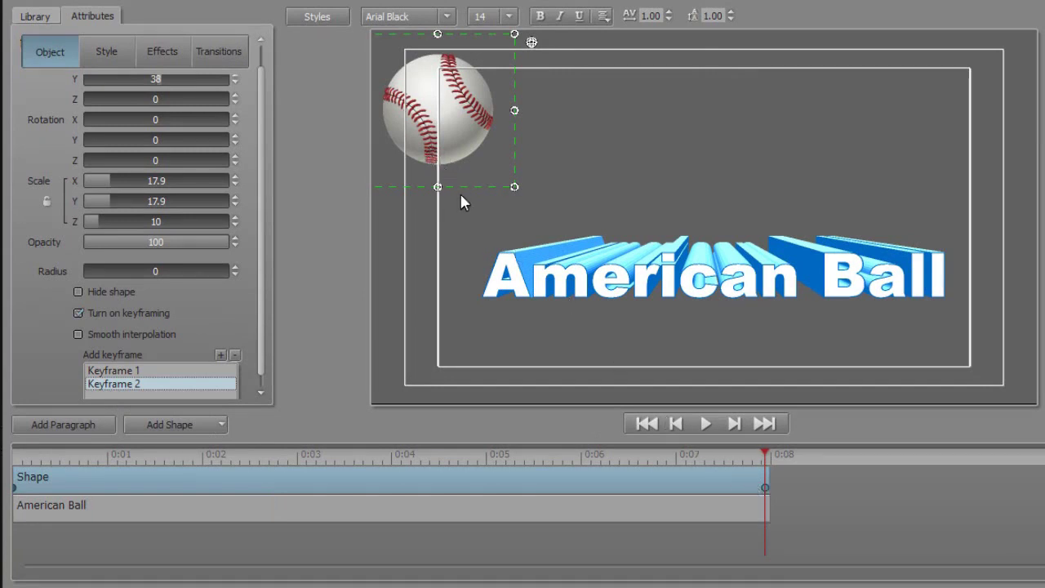
left_click_drag(461, 186, 993, 396)
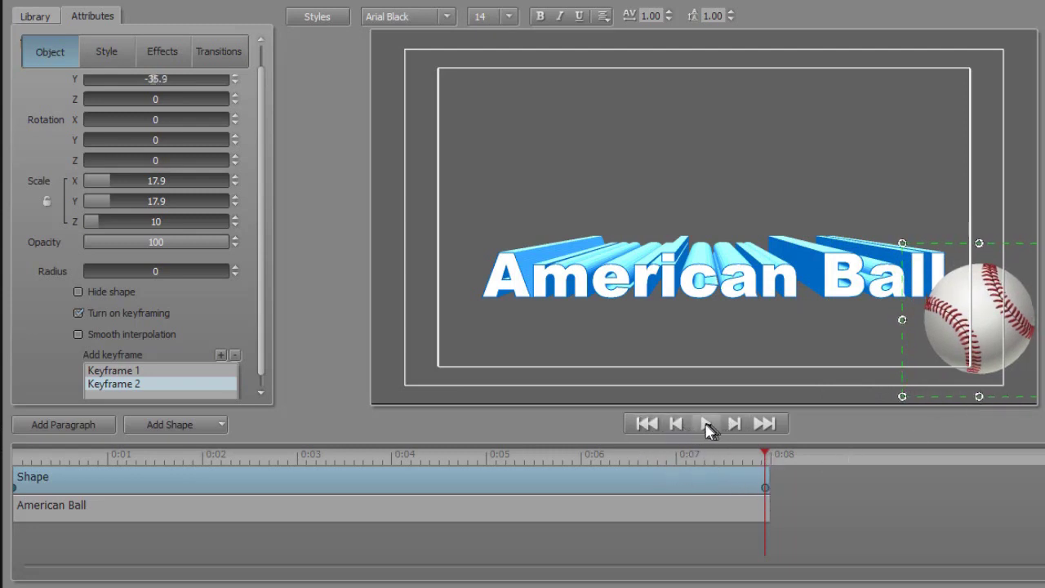
left_click(653, 423)
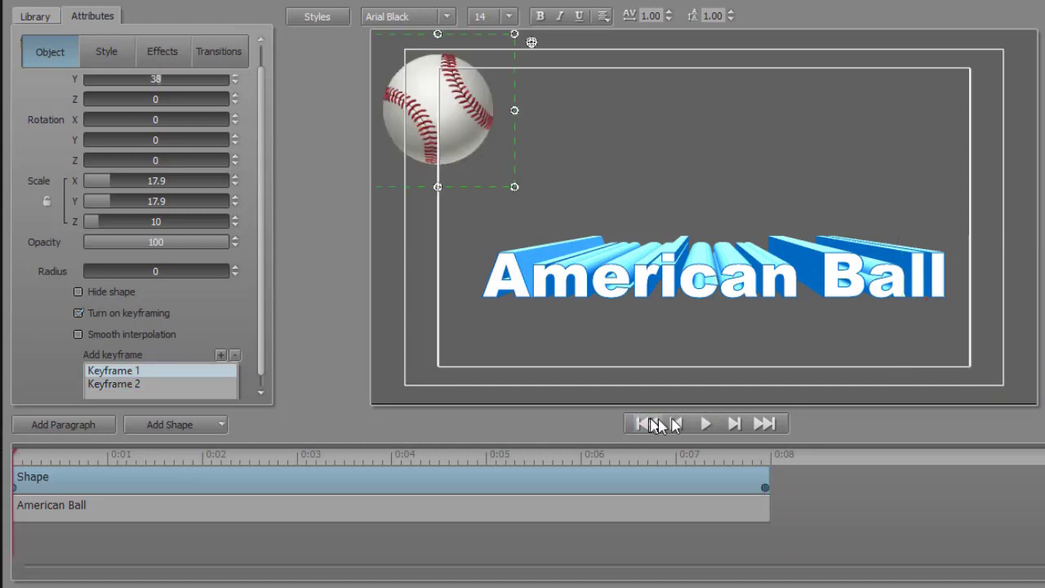
left_click(707, 424)
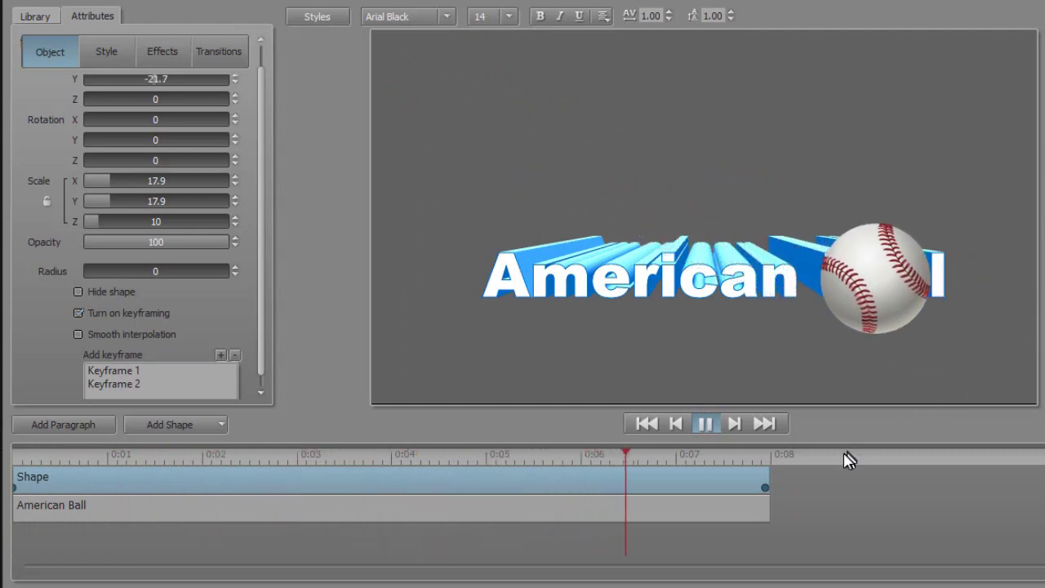
Drag the baseball's end keyframe back to about 0:02 and preview it reaching the lower right sooner.
left_click(704, 425)
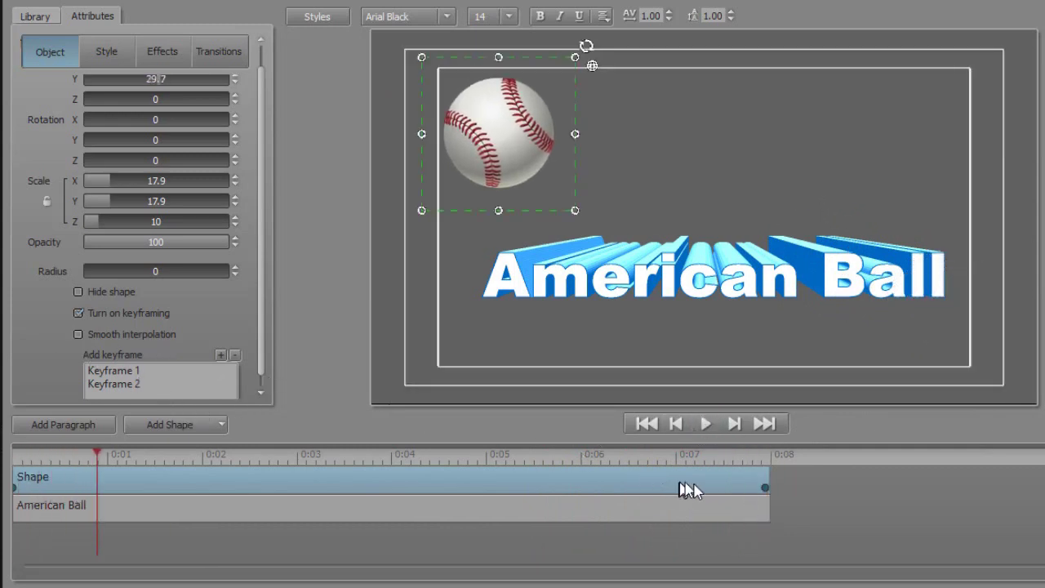
left_click(129, 384)
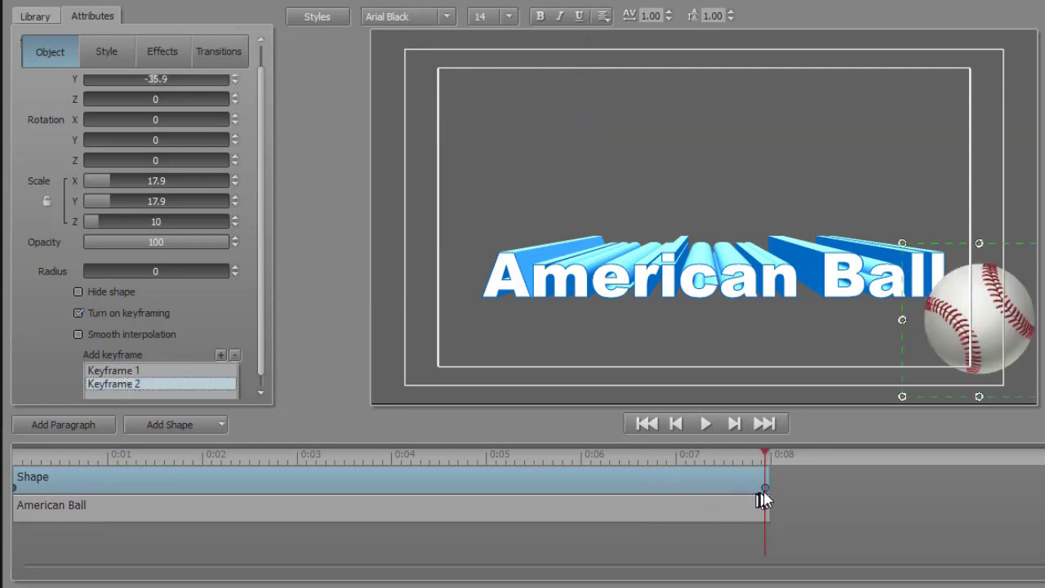
left_click_drag(765, 487, 205, 488)
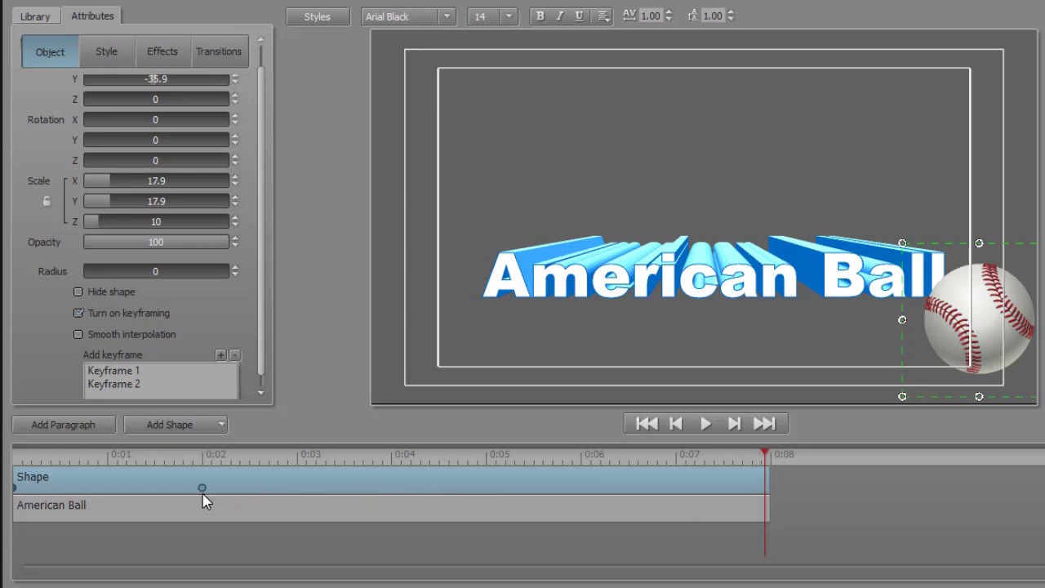
left_click(204, 488)
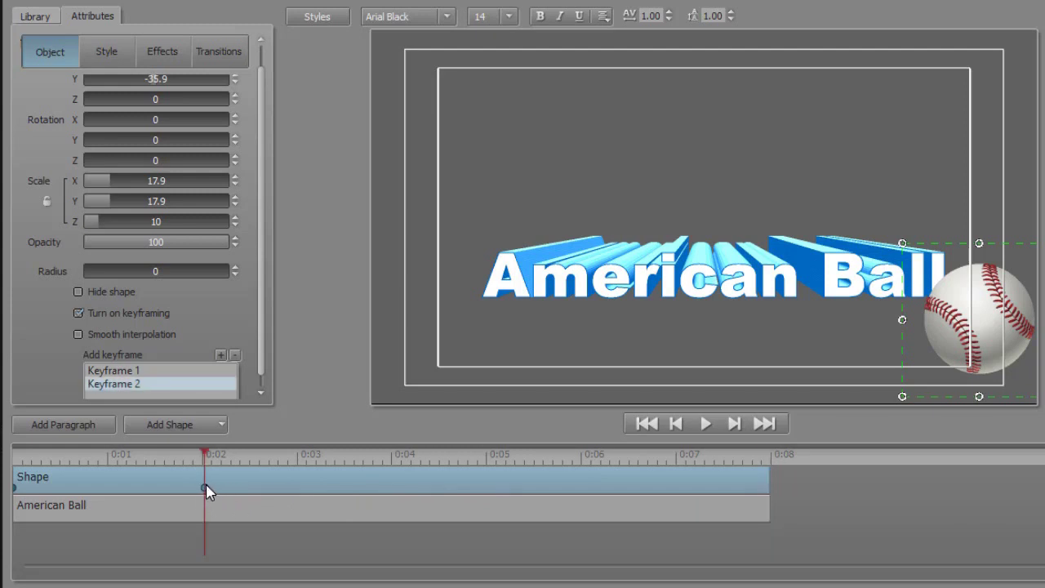
left_click(205, 489)
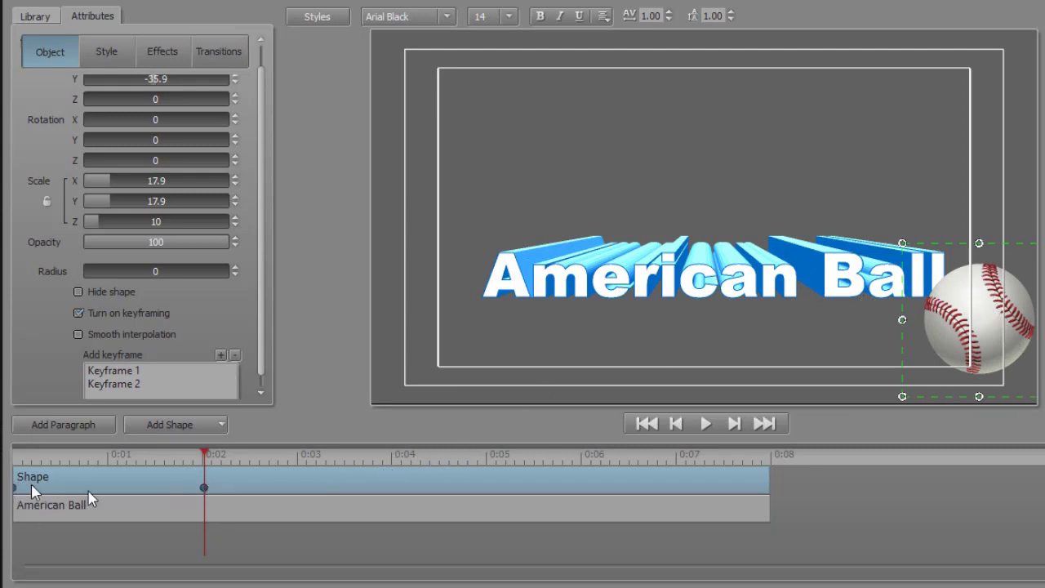
left_click(703, 425)
left_click(647, 424)
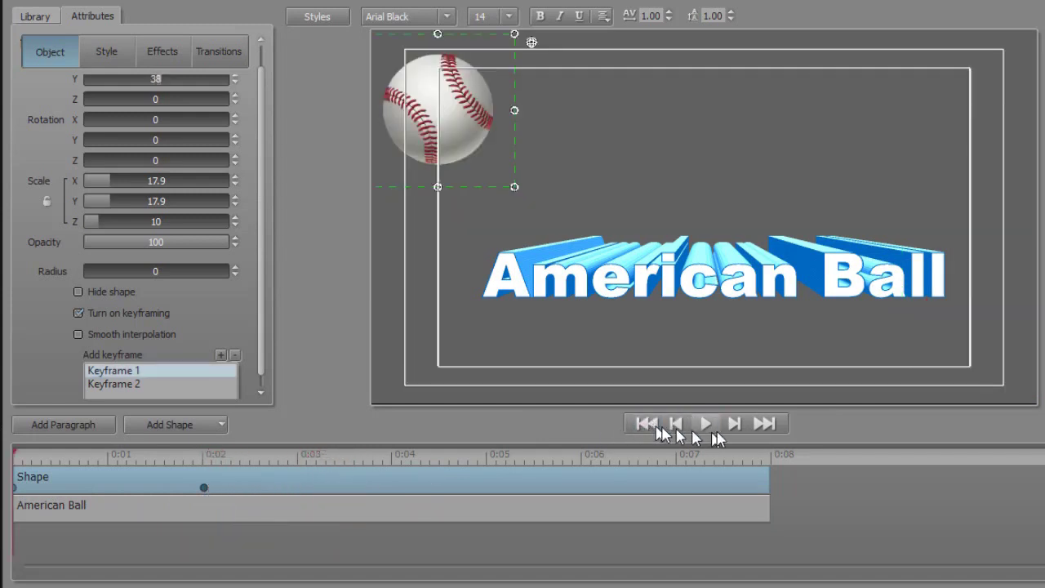
left_click(706, 424)
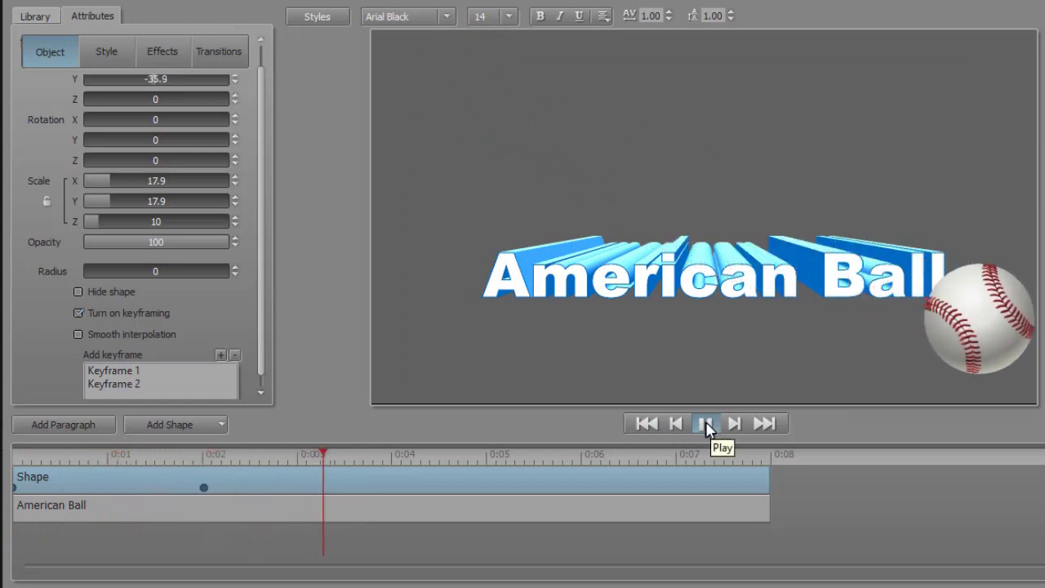
left_click(706, 423)
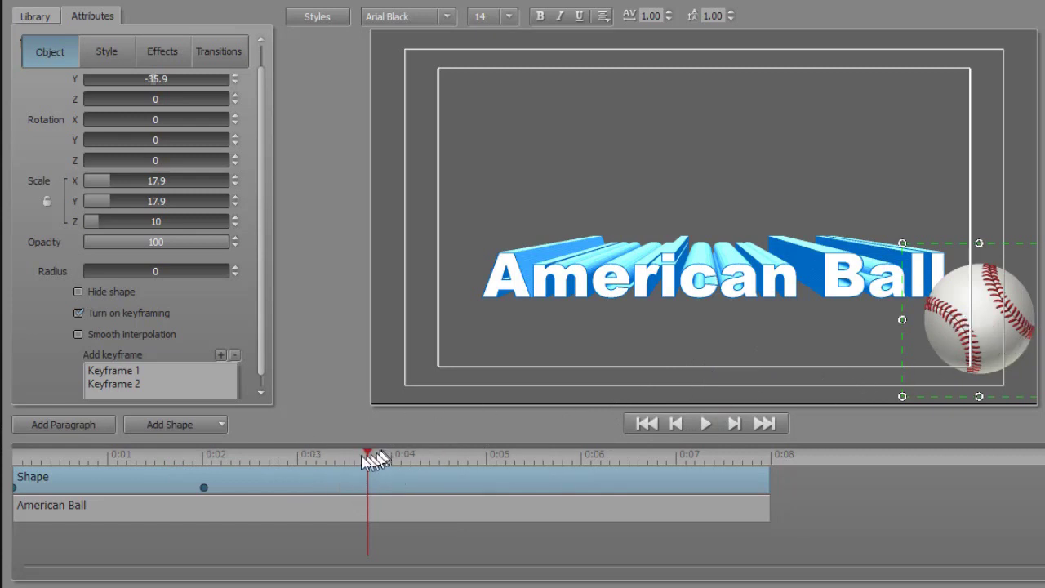
Add baseball keyframes at 0:03 (top of frame), 0:05 (below the title) and 0:07 (upper left).
left_click_drag(367, 457, 315, 462)
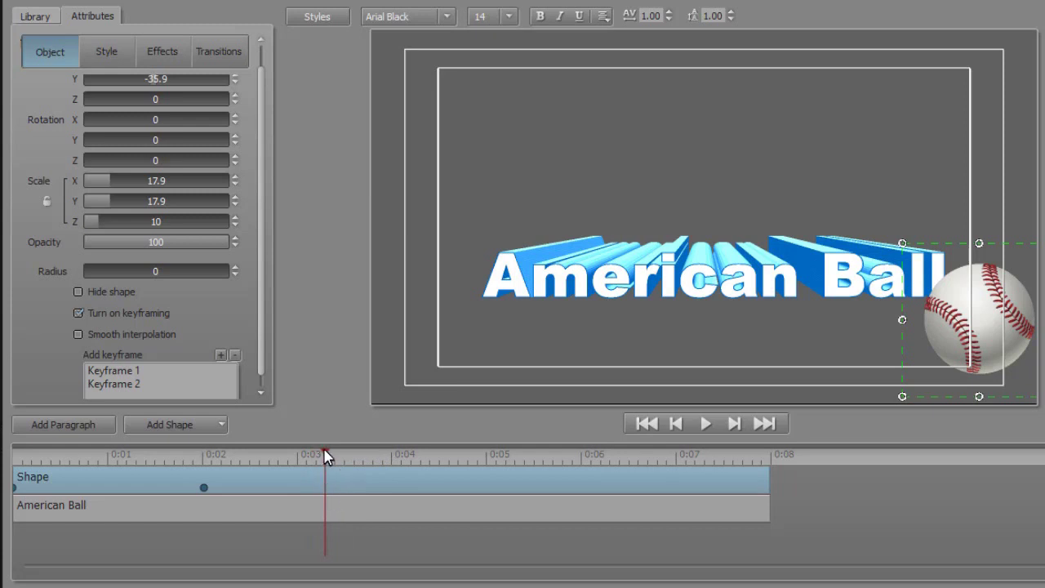
left_click(221, 355)
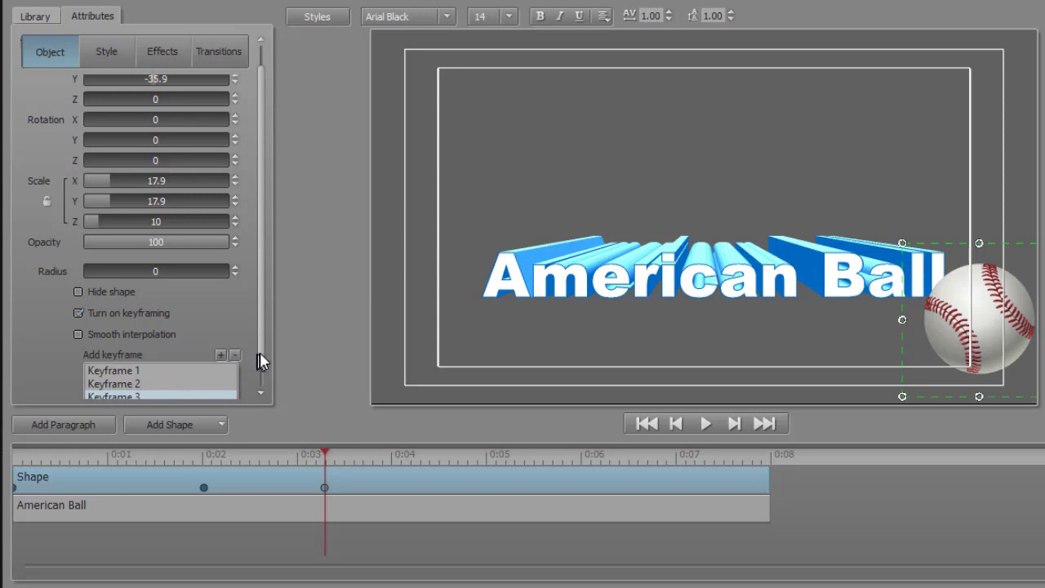
scroll(260, 361, "down", 1)
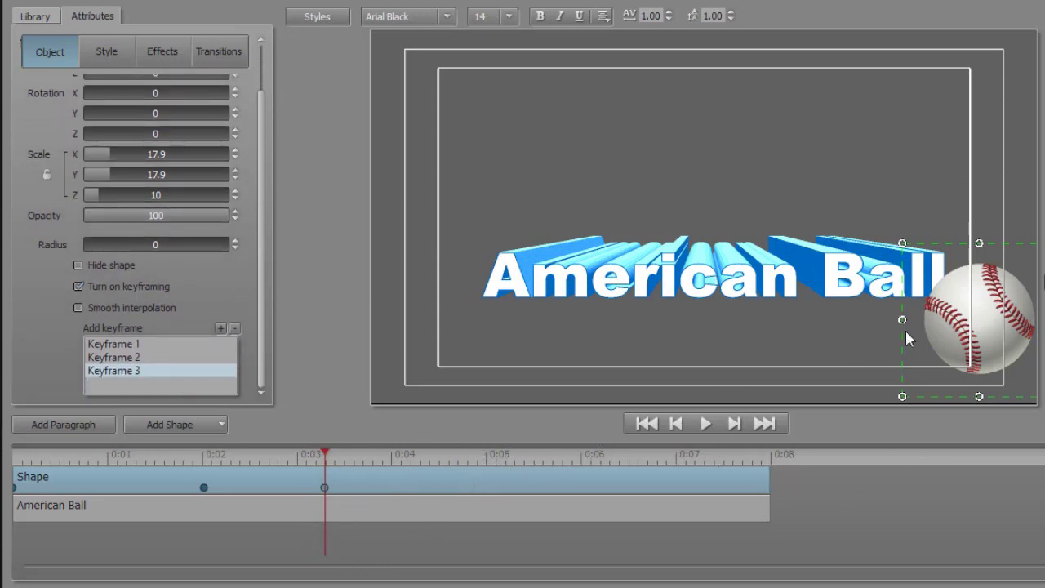
left_click_drag(948, 247, 784, 12)
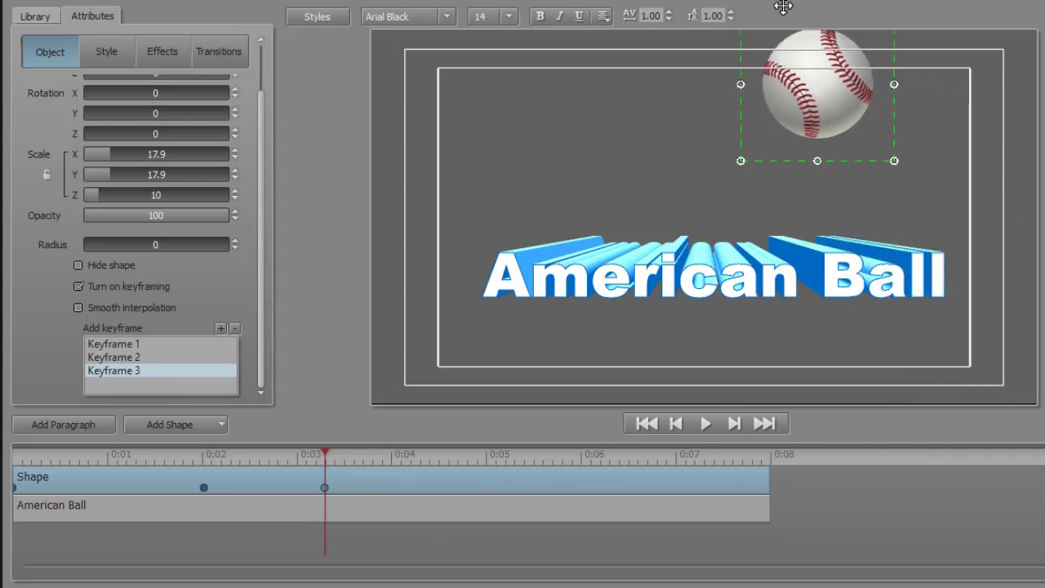
left_click(495, 464)
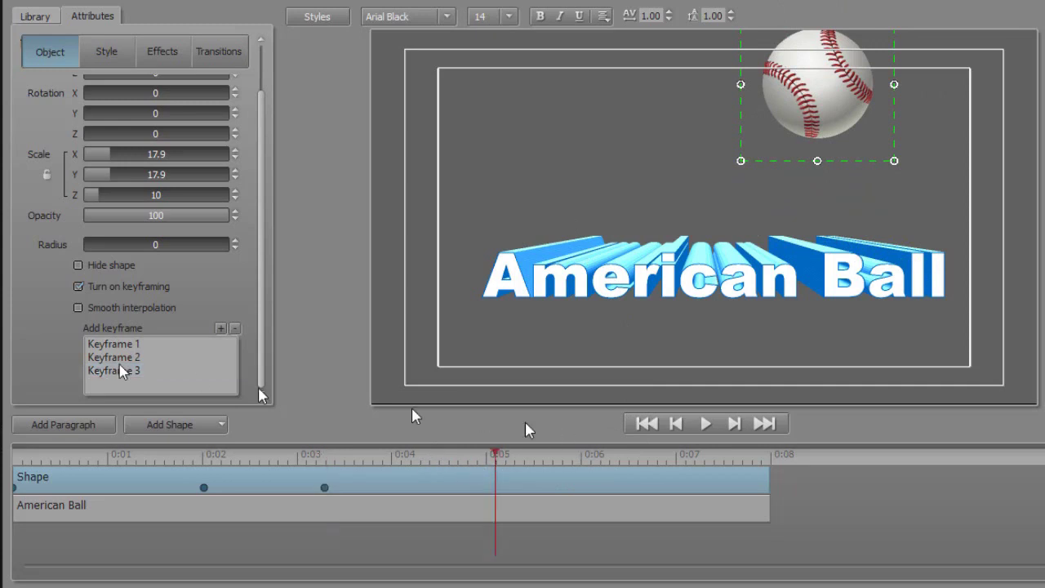
left_click(221, 328)
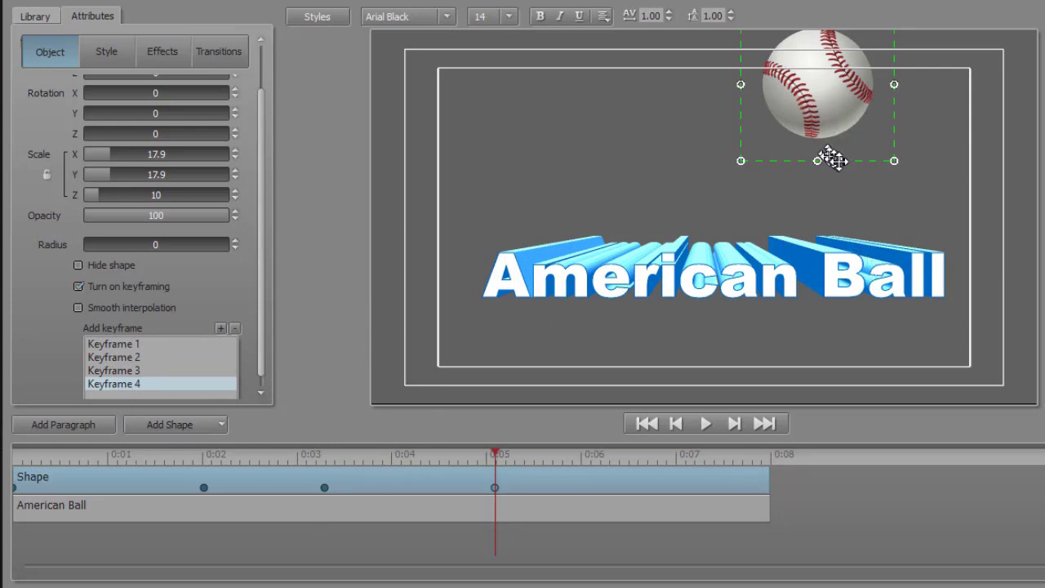
left_click_drag(839, 161, 646, 430)
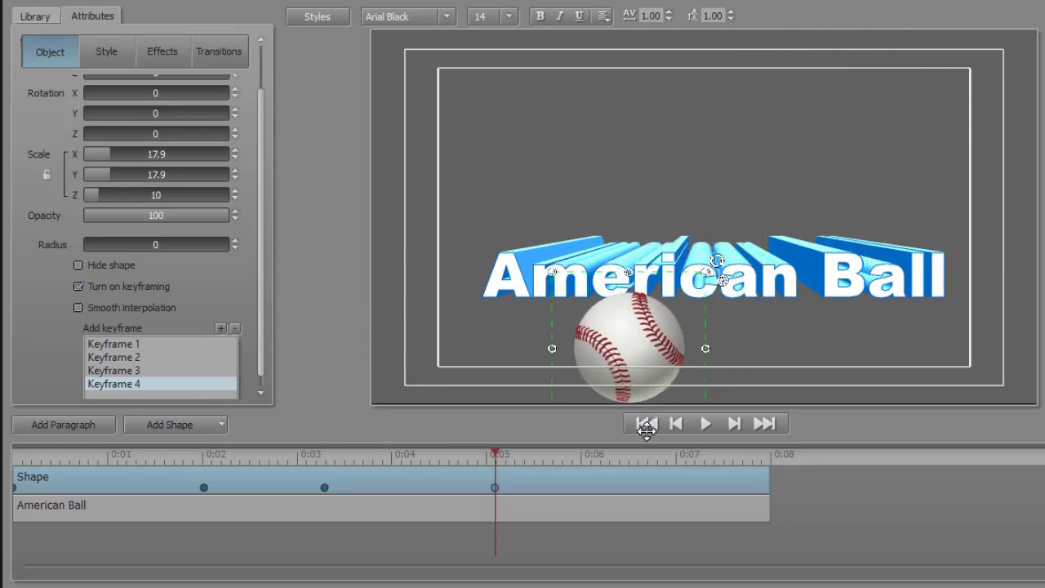
left_click(702, 466)
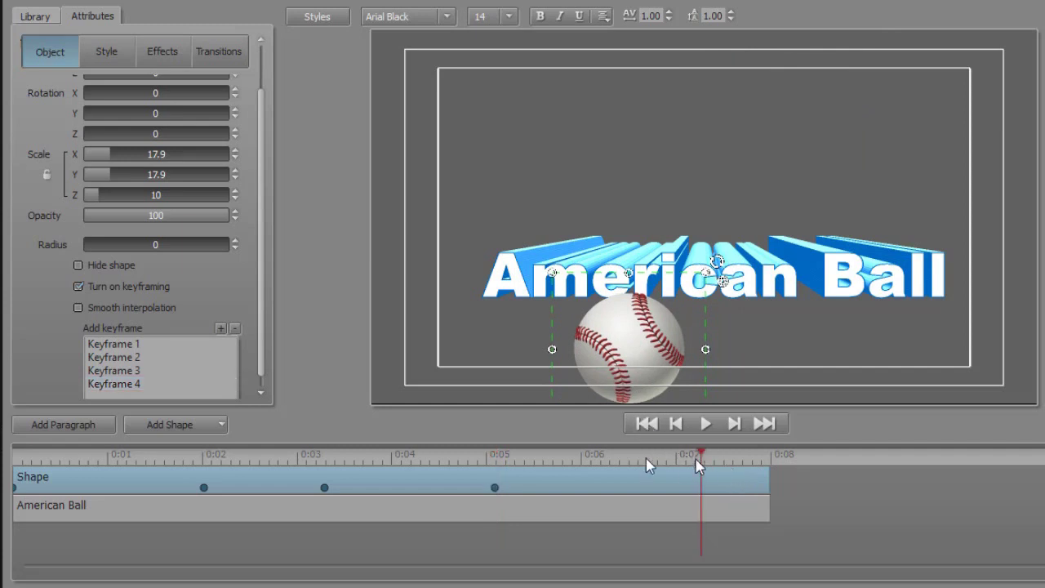
left_click(221, 329)
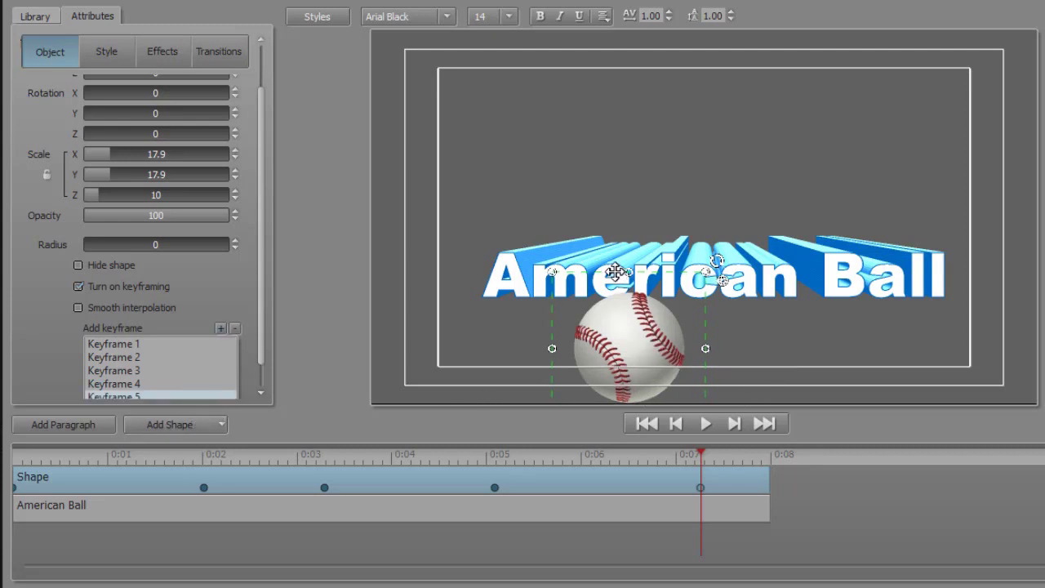
left_click_drag(610, 270, 409, 99)
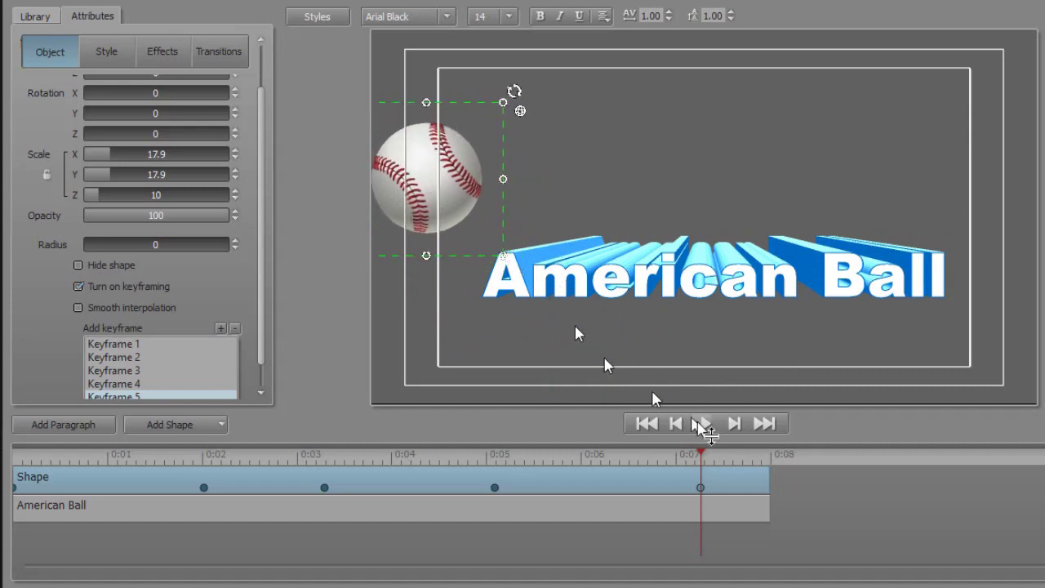
left_click(646, 423)
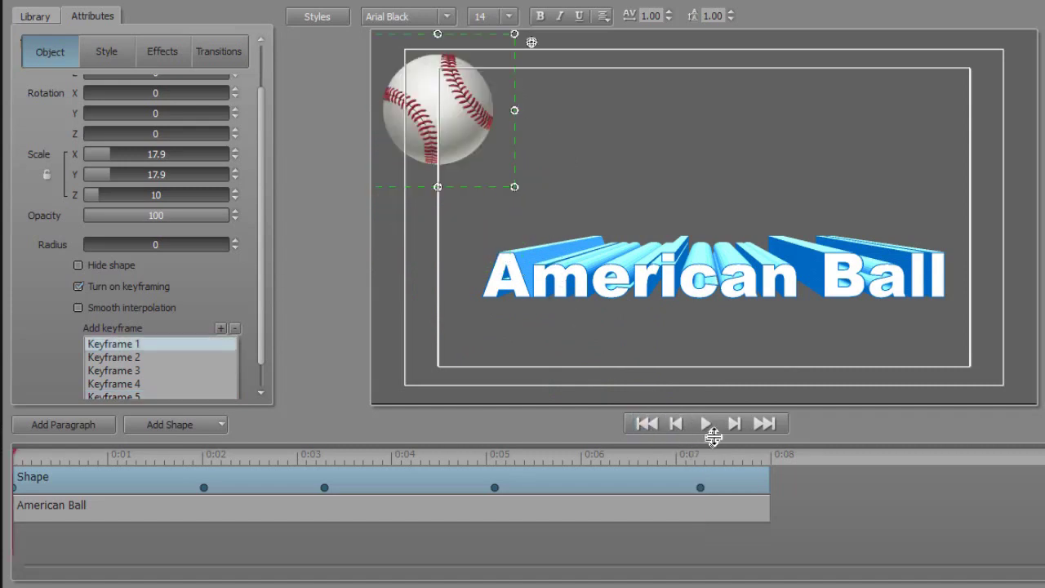
left_click(705, 424)
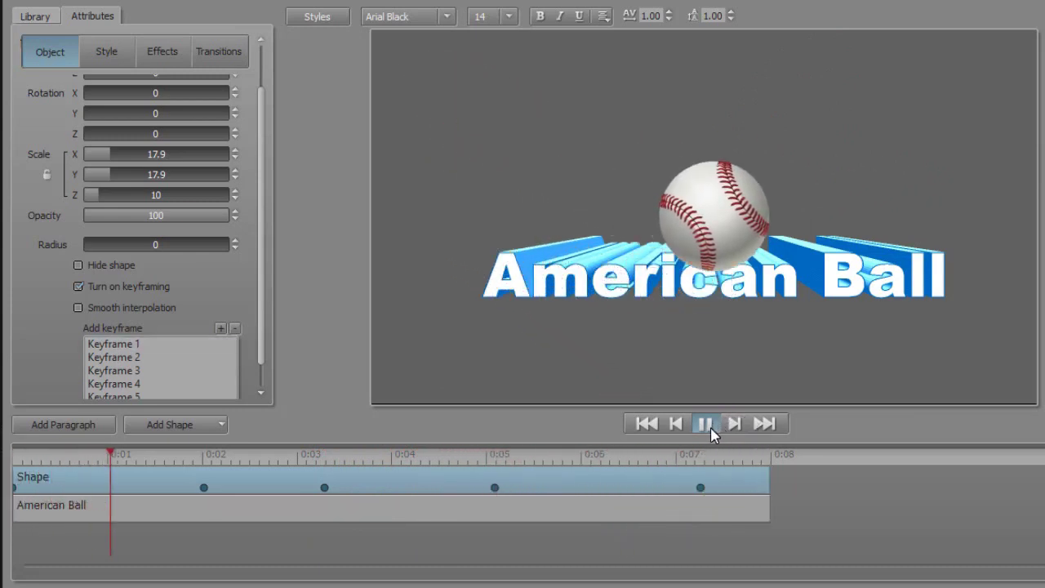
left_click(711, 424)
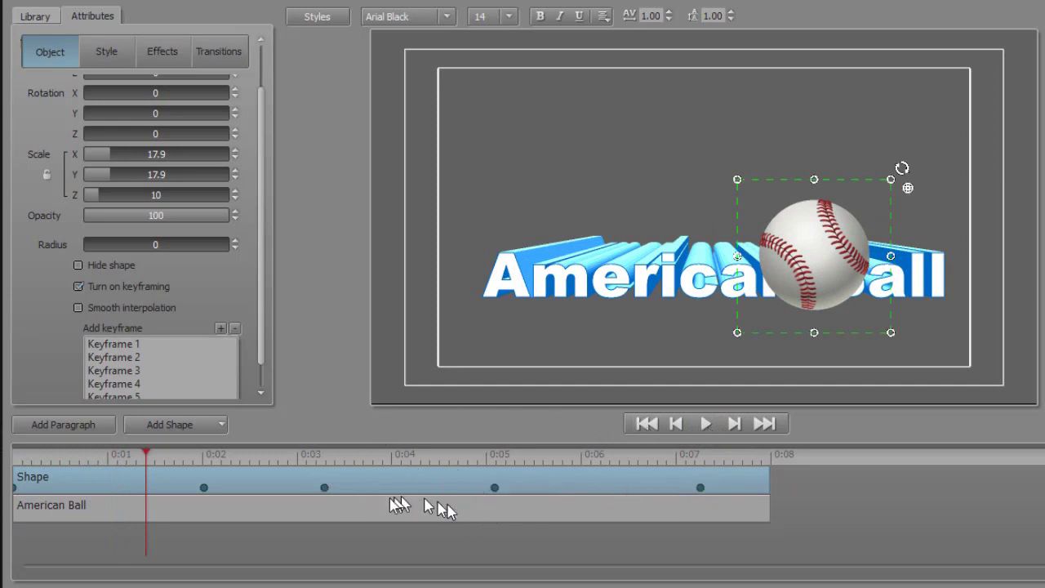
left_click(131, 387)
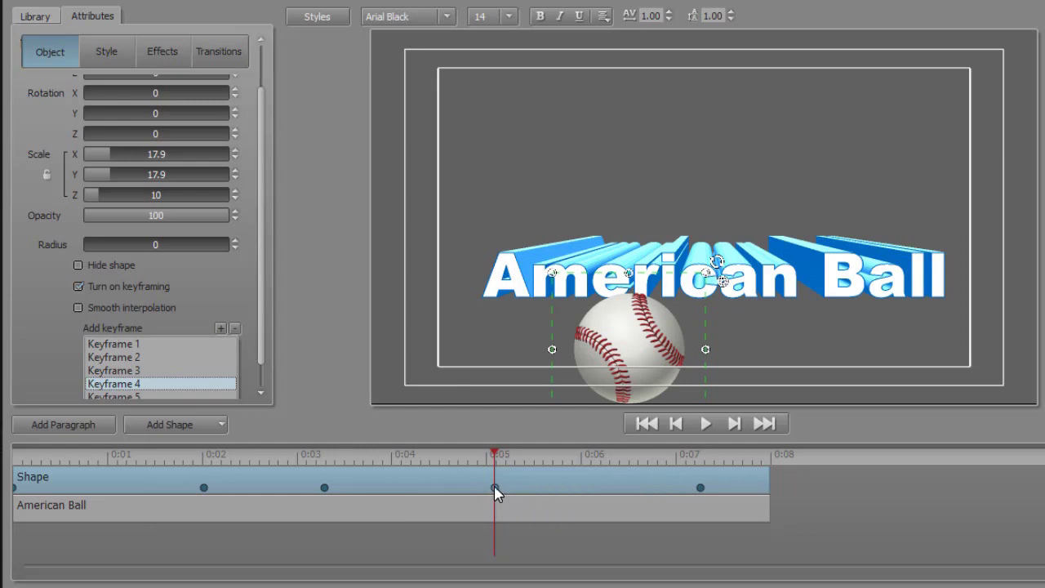
Move the baseball's fourth keyframe from 0:05 to about 0:06.3 and replay the animation.
left_click_drag(496, 490, 618, 503)
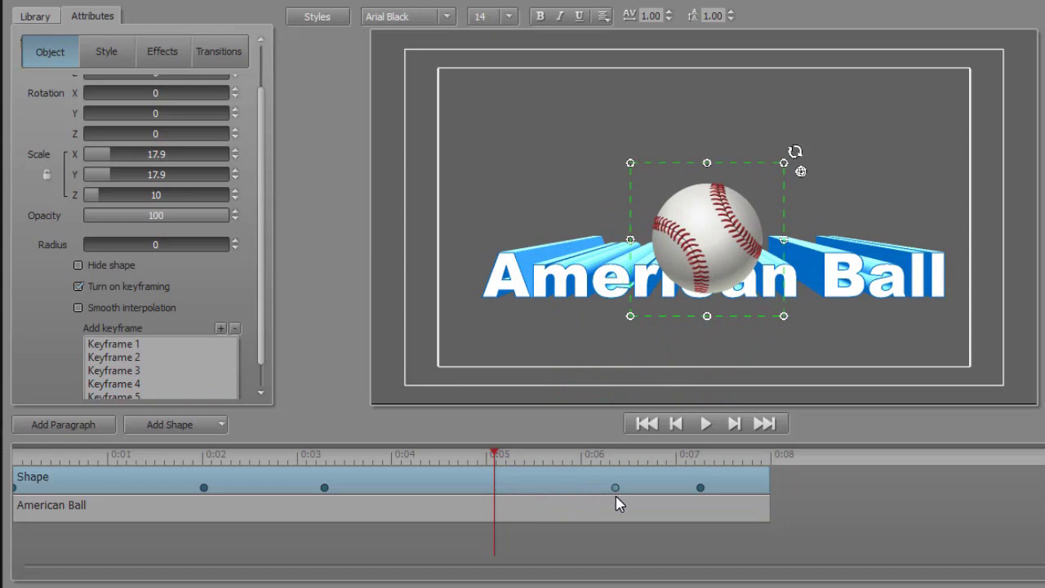
mouse_move(618, 503)
left_mouse_down()
mouse_move(497, 494)
mouse_move(636, 509)
left_mouse_up()
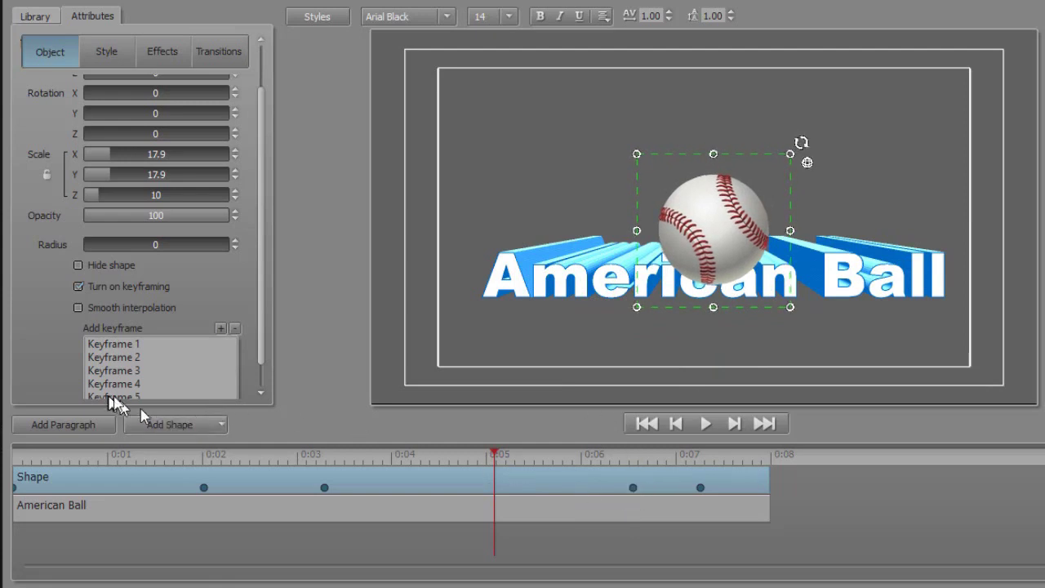
scroll(269, 361, "down", 2)
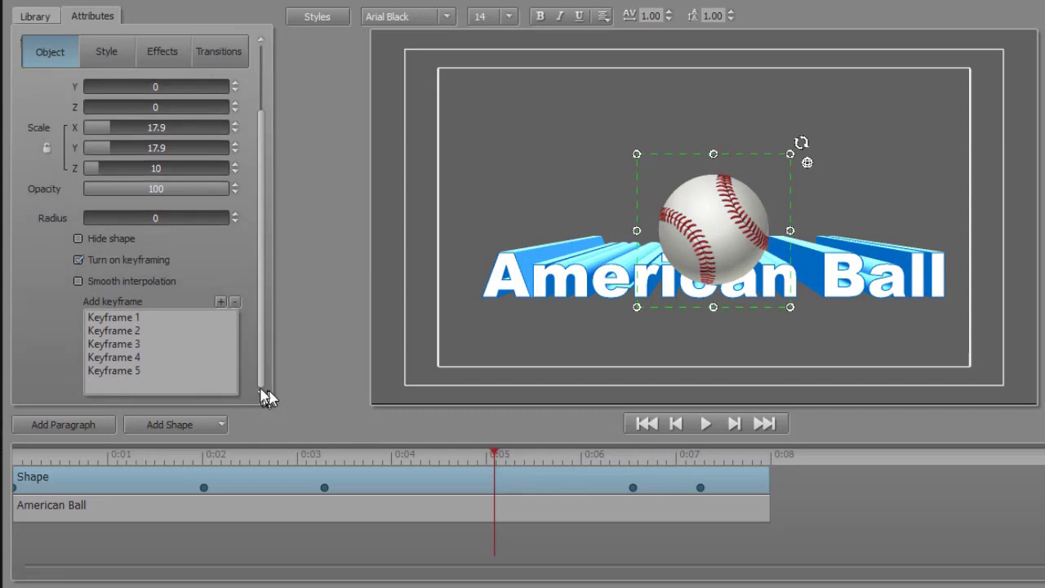
left_click(115, 358)
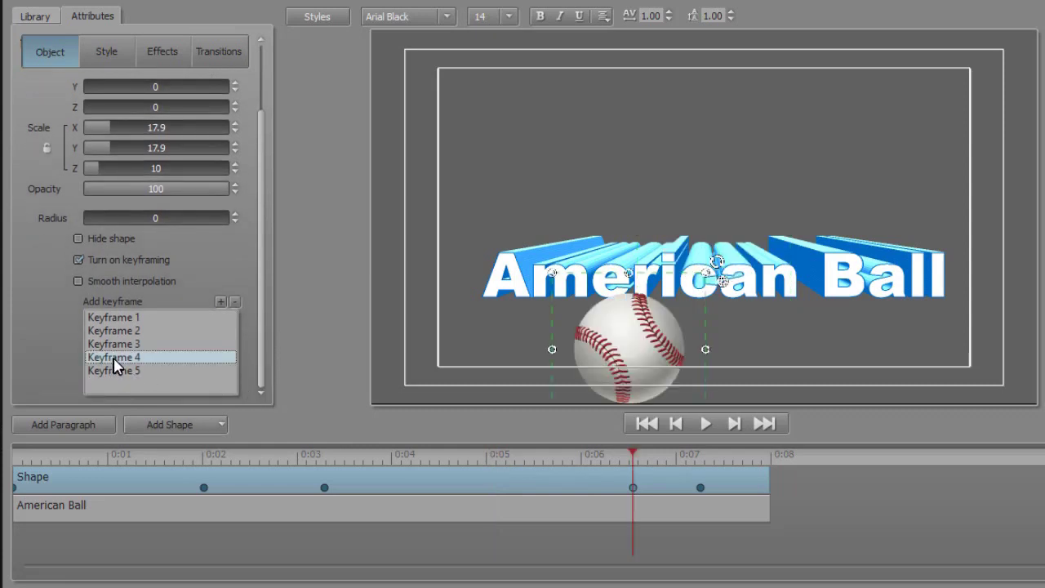
left_click(645, 423)
left_click(706, 423)
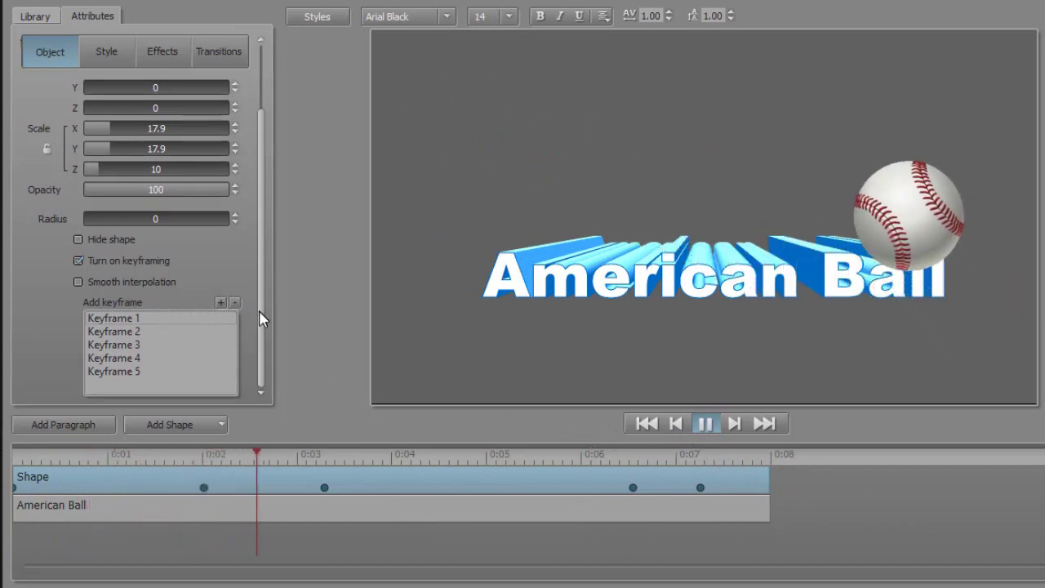
Add a new keyframe at about 0:04.7 and preview the motion from 0:03.2.
left_click(704, 424)
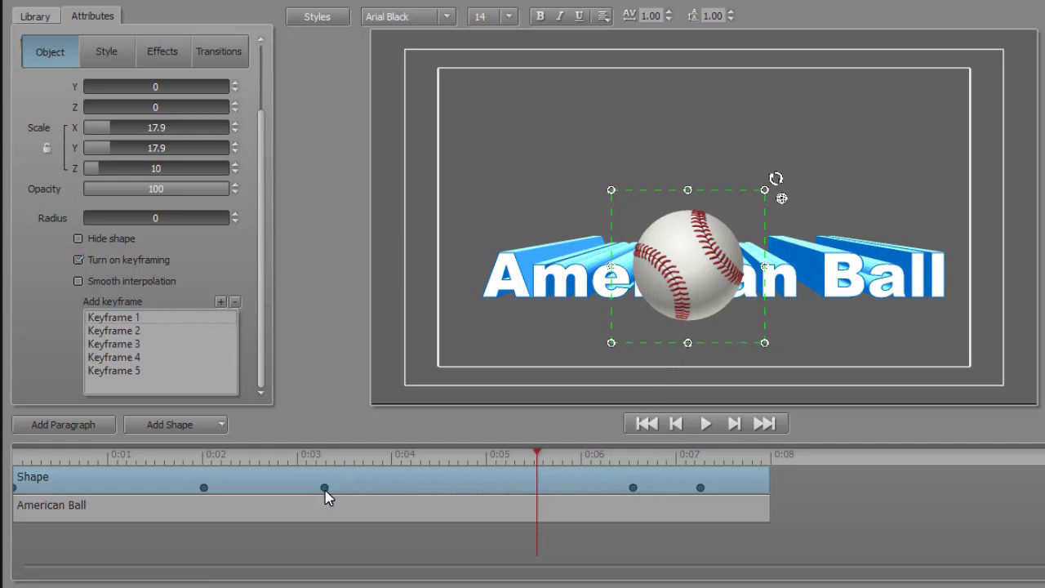
left_click(466, 455)
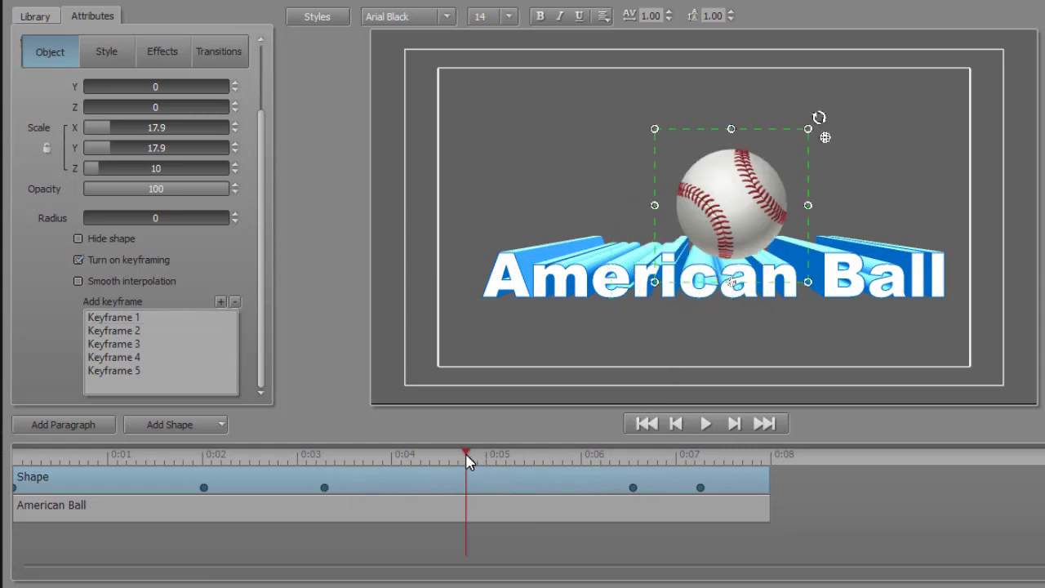
left_click(222, 302)
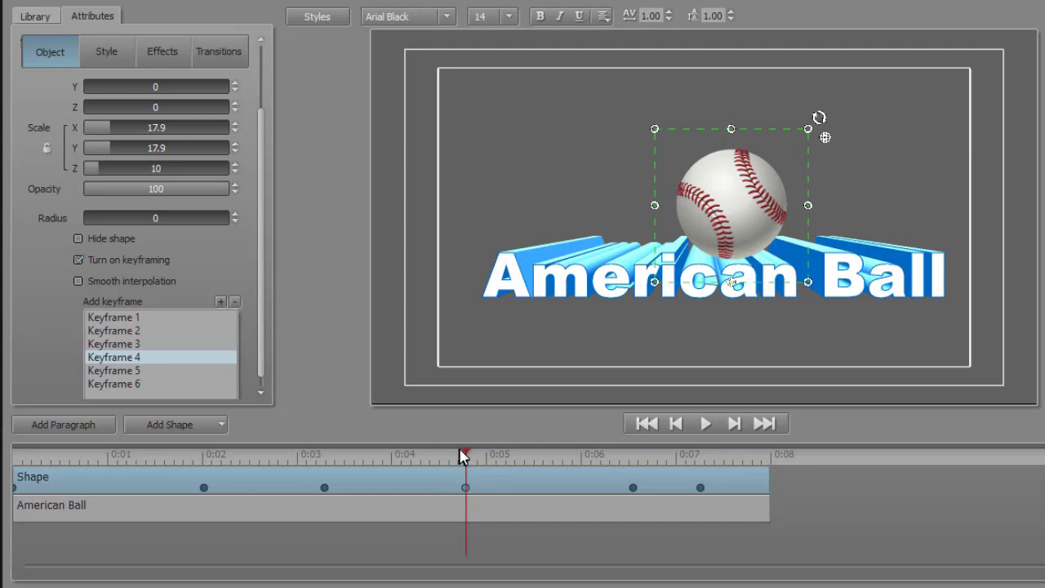
left_click_drag(466, 456, 467, 478)
left_click_drag(467, 477, 272, 483)
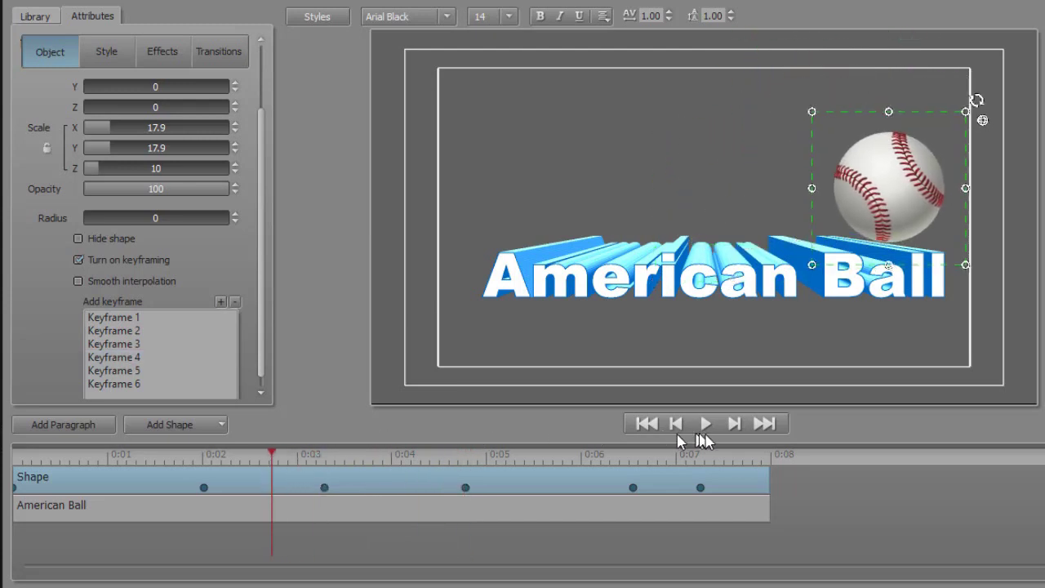
left_click(707, 424)
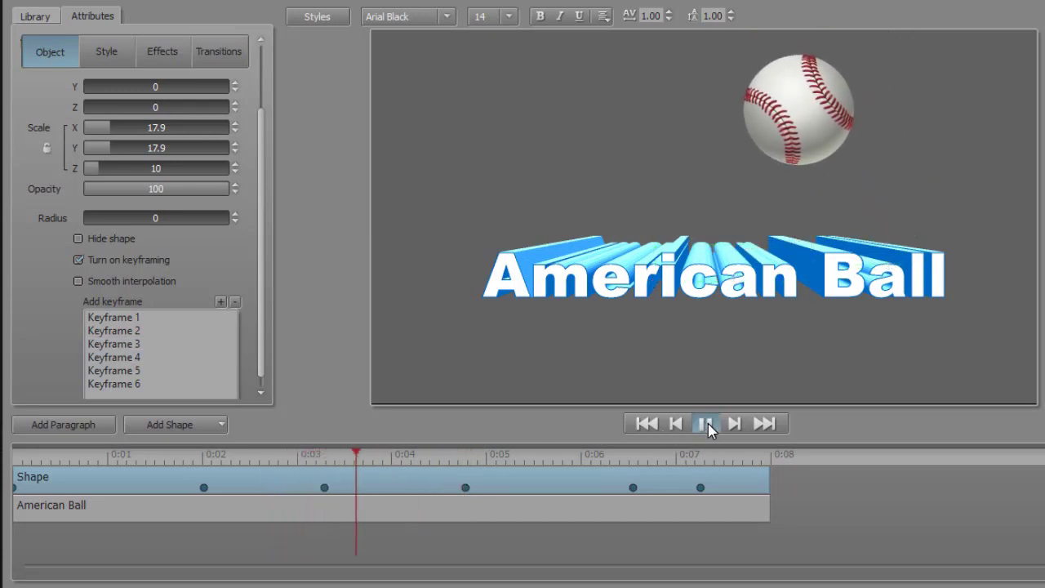
left_click(707, 425)
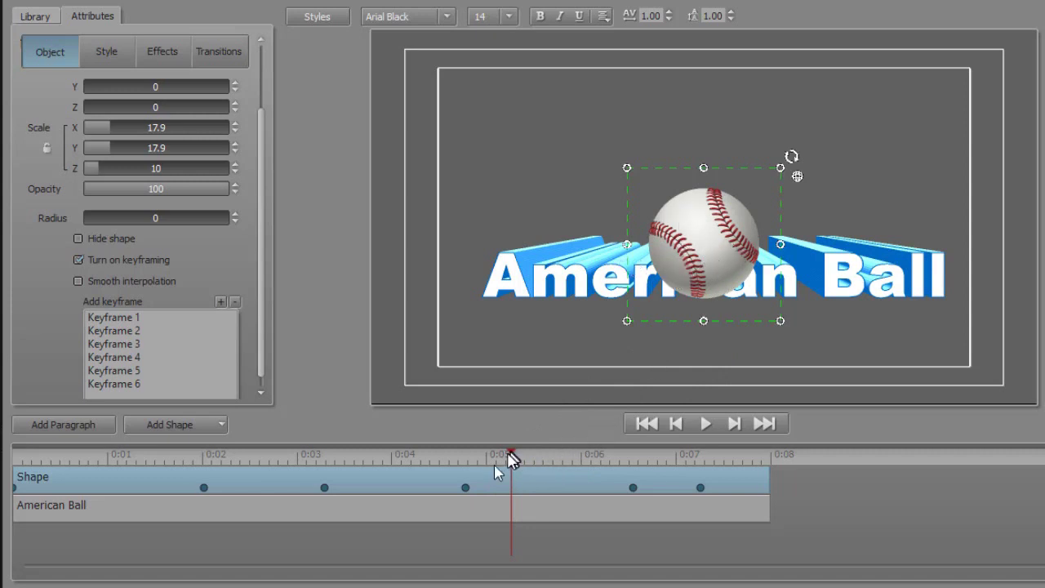
Raise the baseball to the top of the frame at the new fourth keyframe and replay the bounce.
left_click(124, 358)
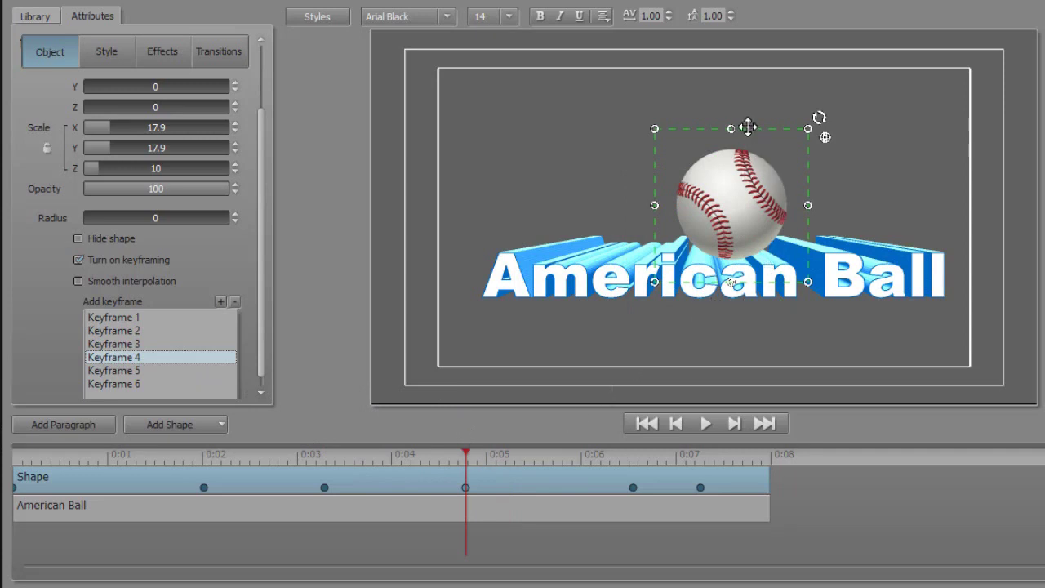
left_click_drag(747, 131, 751, 8)
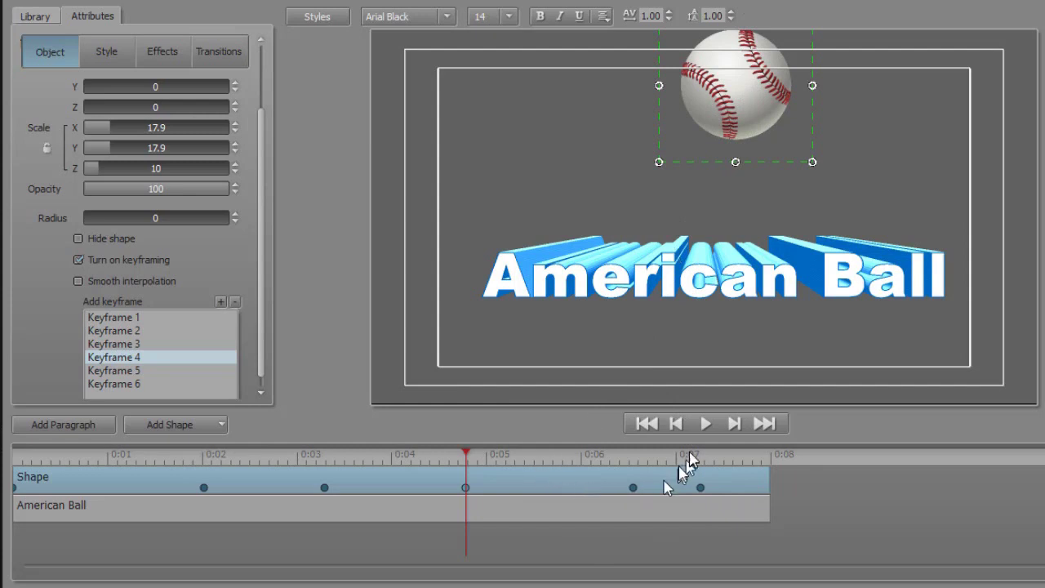
left_click(121, 372)
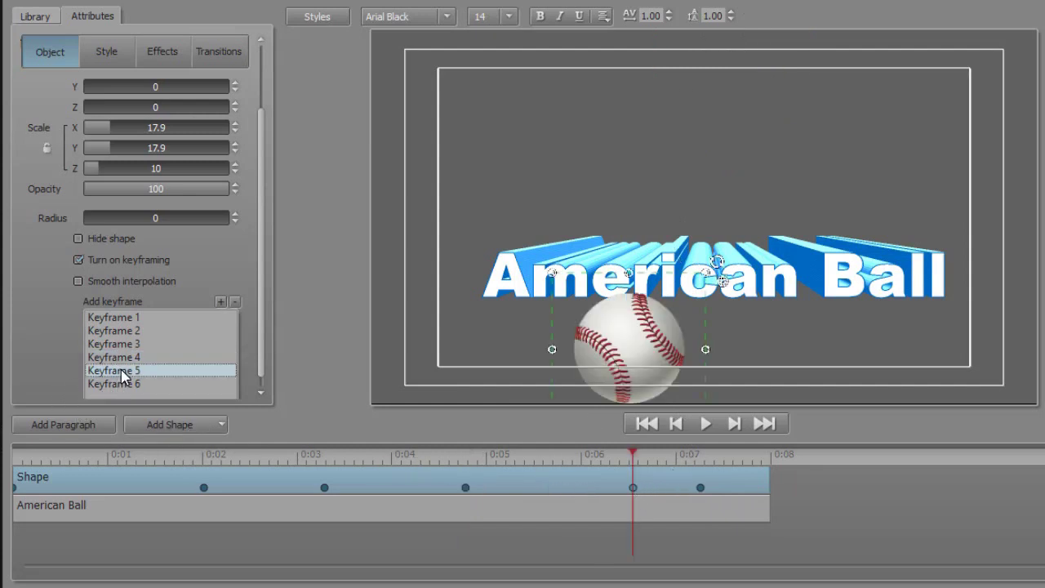
left_click(705, 424)
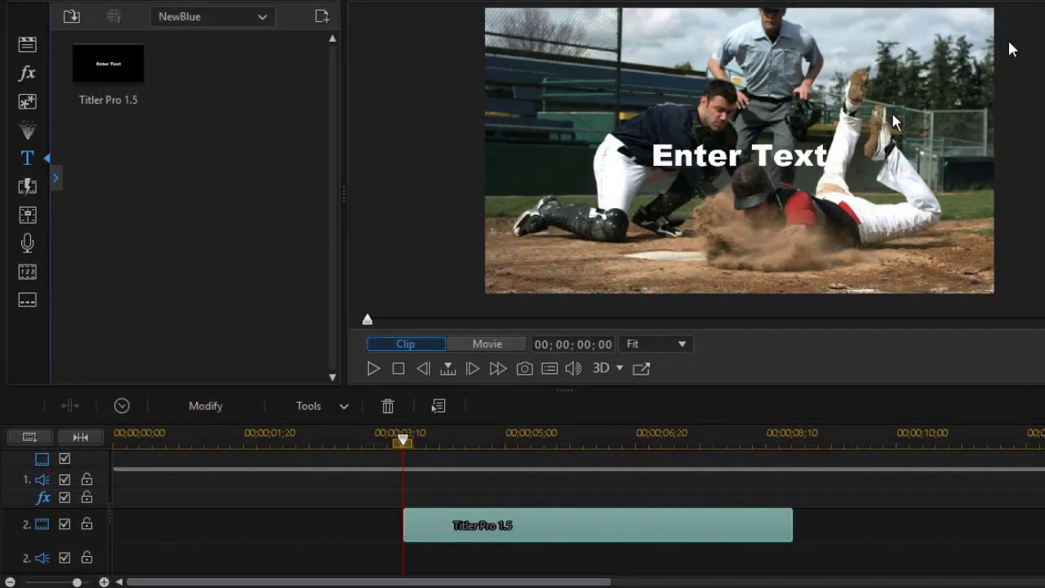
Switch the preview to Movie and play it from the beginning with the American Ball title.
left_click(497, 347)
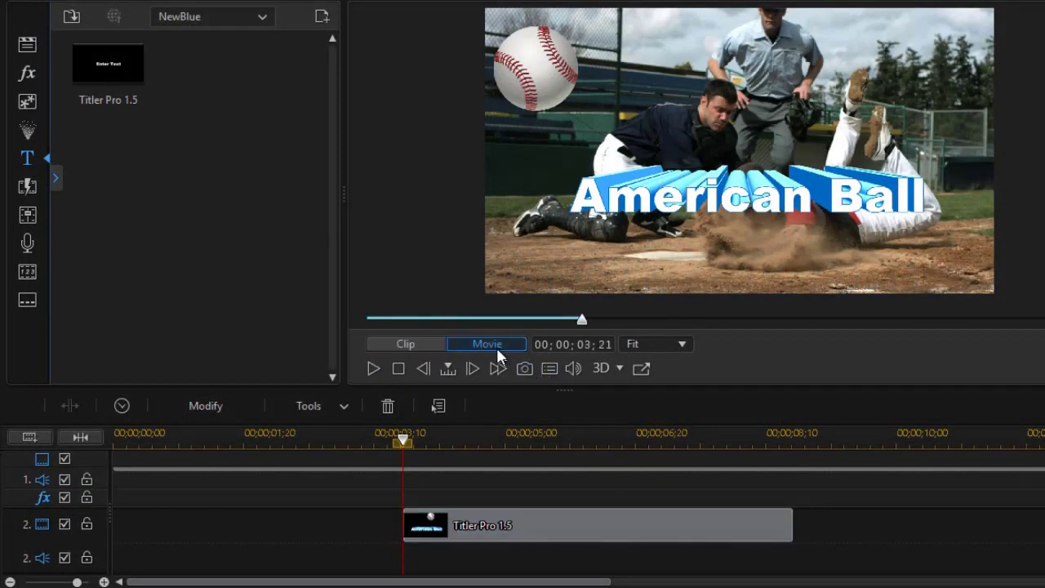
left_click(401, 368)
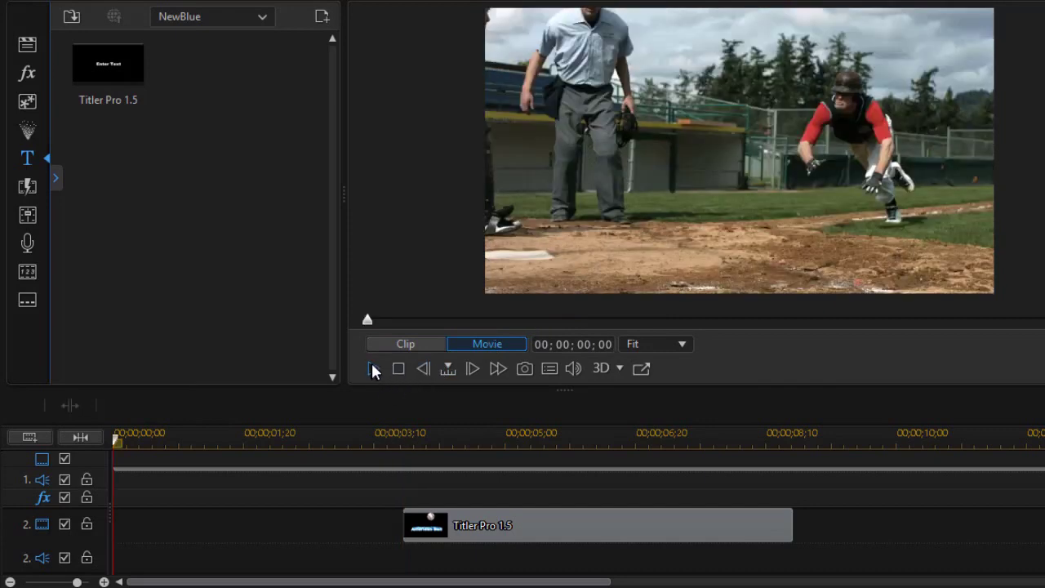
left_click(373, 368)
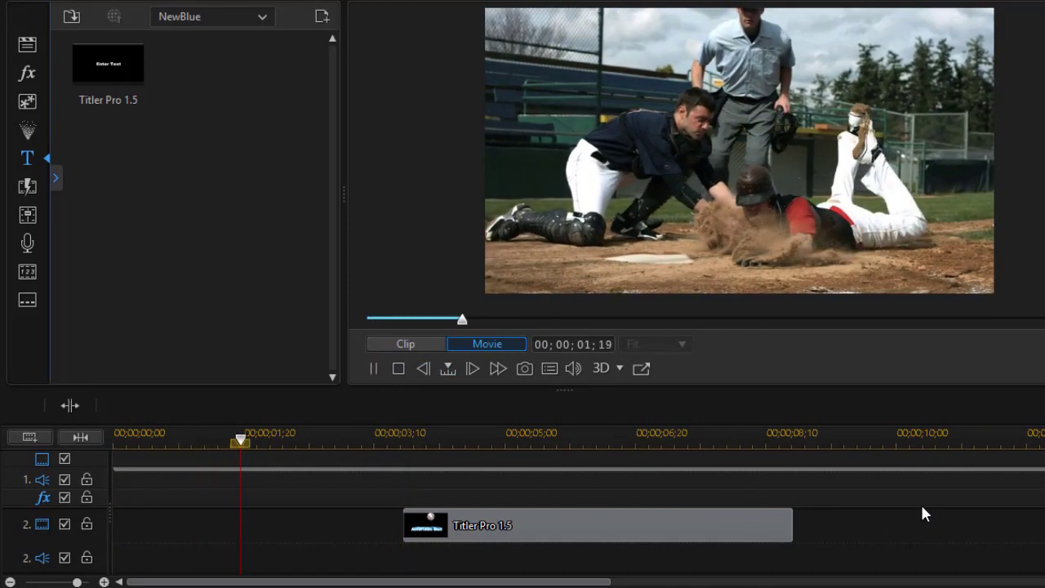